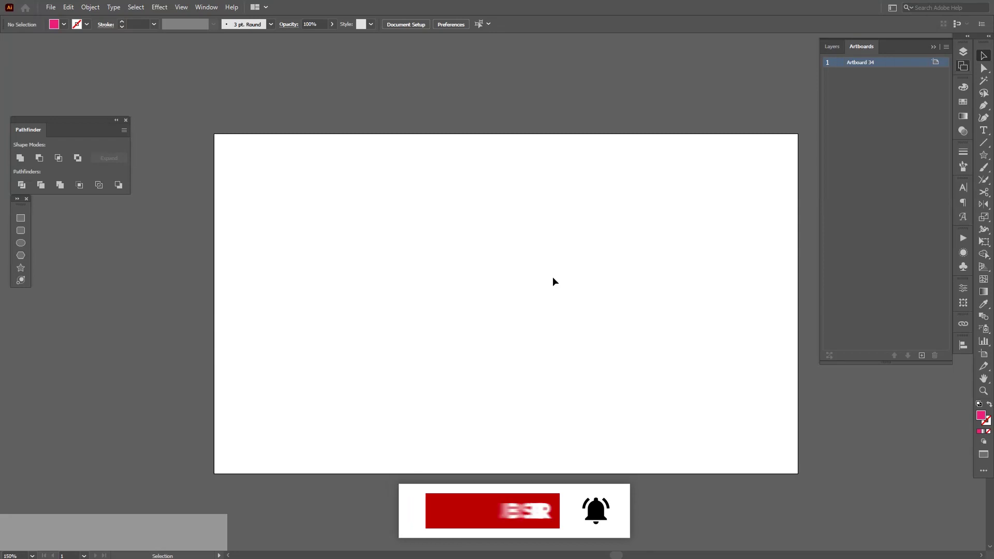
Show the Actions panel listing SOURCE STOCK_EXP, STOCK_EXP, Reflect_H, Reflect_V and Set 2.
{"action": "left_click", "coordinate": [962, 239]}
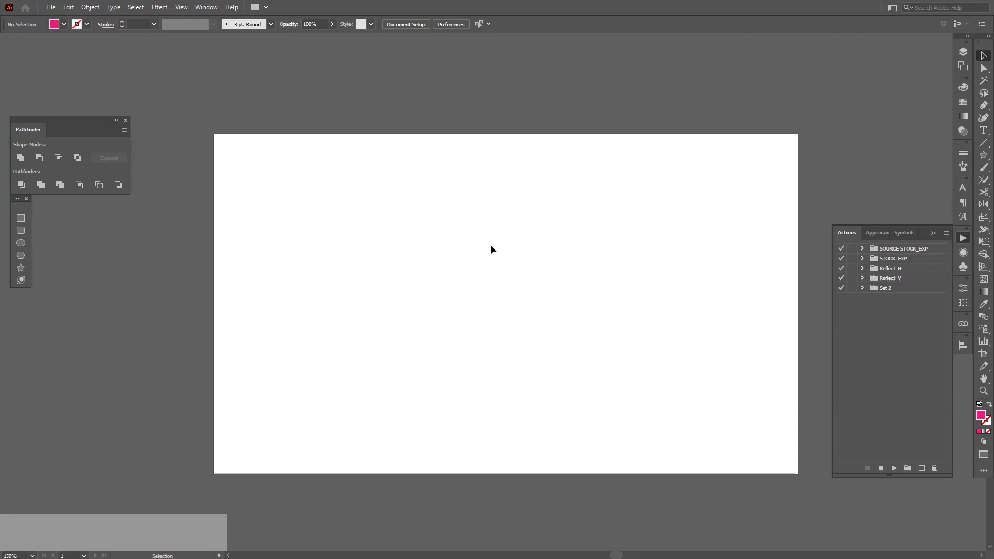
In Export for Screens, add a 2x scale row with PNG format alongside the 1x PNG.
{"action": "left_click", "coordinate": [51, 7]}
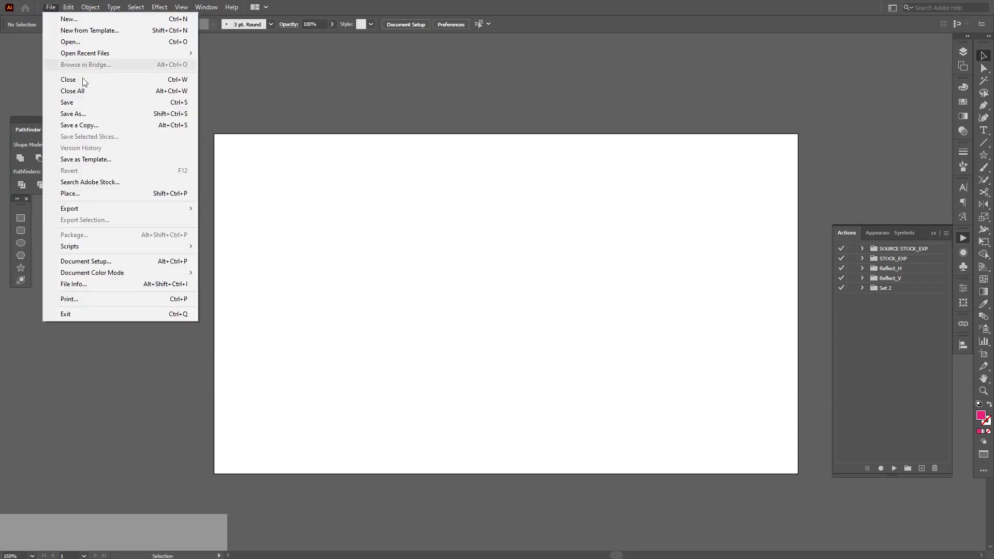
{"action": "mouse_move", "coordinate": [164, 214]}
{"action": "left_click", "coordinate": [223, 211]}
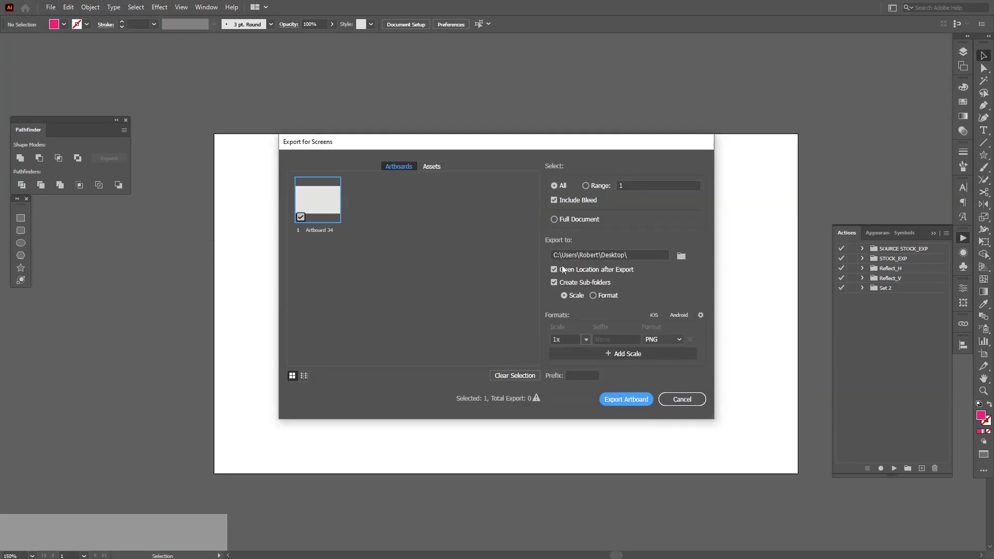
{"action": "left_click", "coordinate": [647, 356]}
{"action": "left_click", "coordinate": [664, 353]}
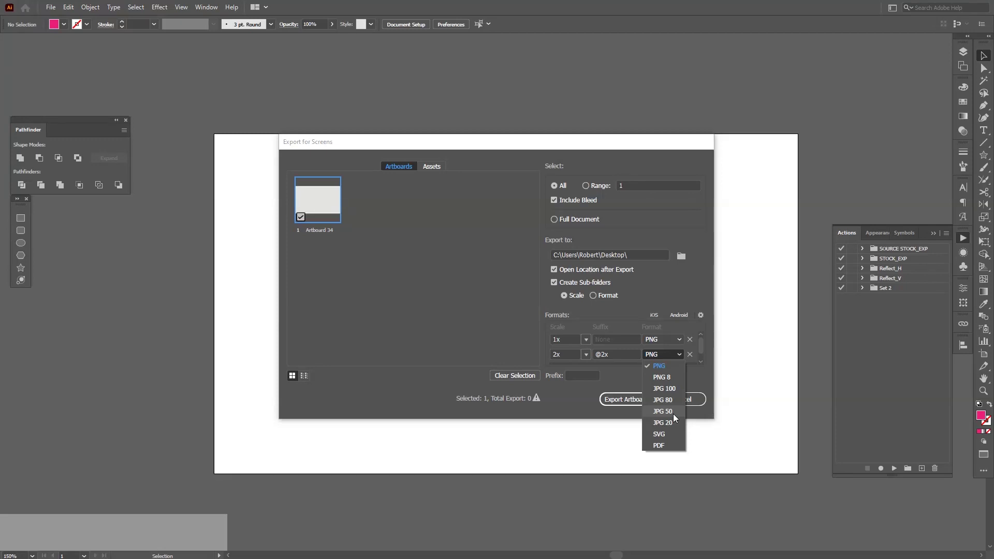
{"action": "left_click", "coordinate": [709, 369]}
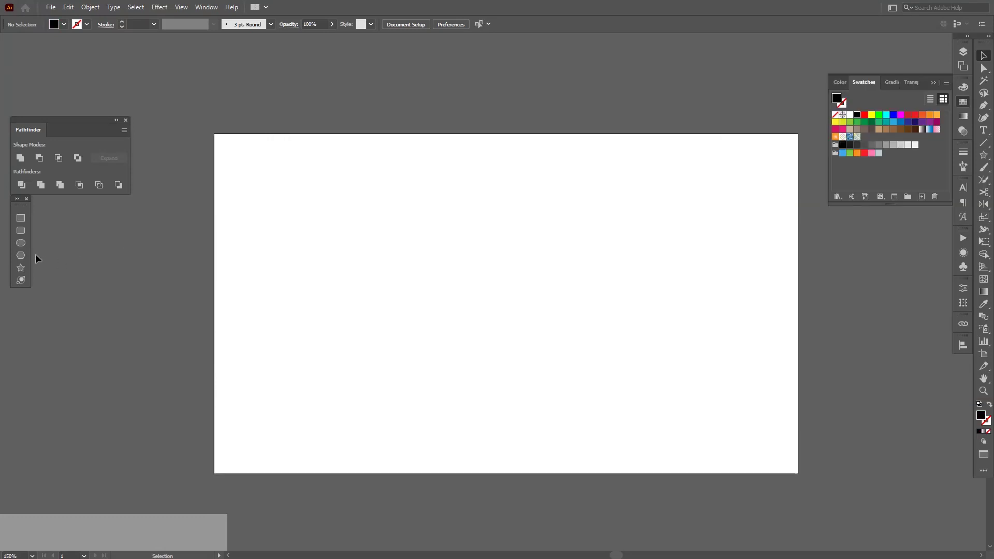
Draw a black star and fit the artboard tightly around it with a script.
{"action": "left_click", "coordinate": [23, 267]}
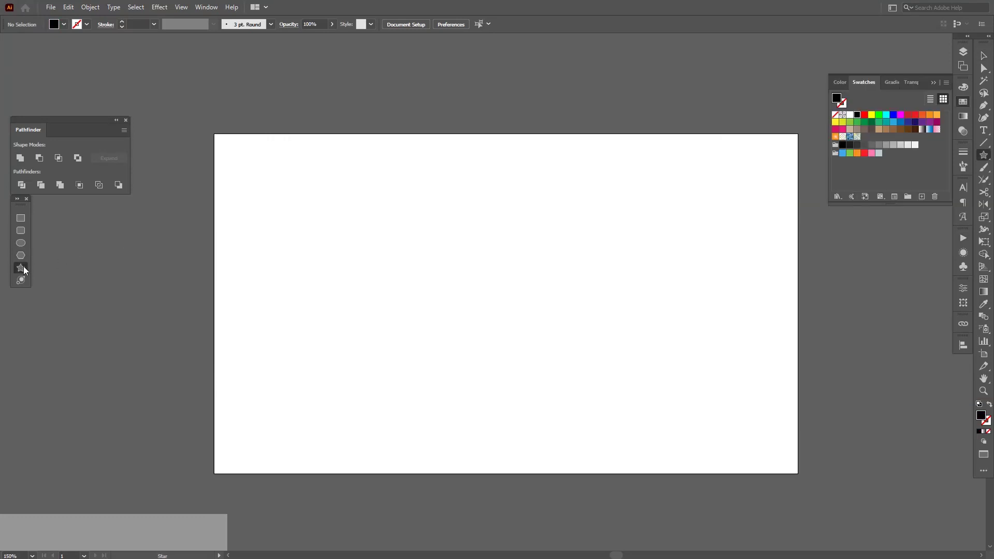
{"action": "mouse_move", "coordinate": [506, 297]}
{"action": "left_mouse_down"}
{"action": "mouse_move", "coordinate": [501, 304]}
{"action": "mouse_move", "coordinate": [599, 346]}
{"action": "mouse_move", "coordinate": [644, 356]}
{"action": "left_mouse_up"}
{"action": "key", "text": "v"}
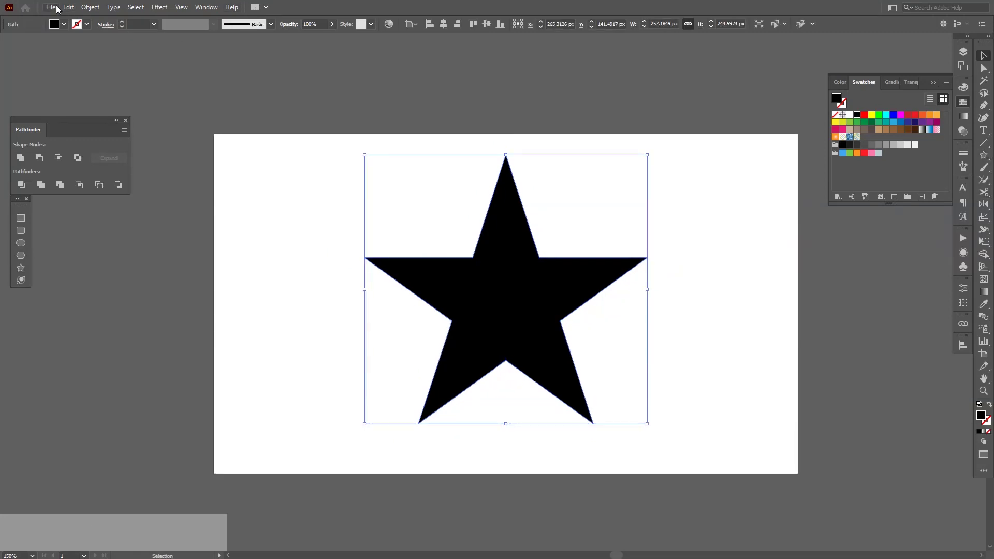
{"action": "left_click", "coordinate": [52, 7]}
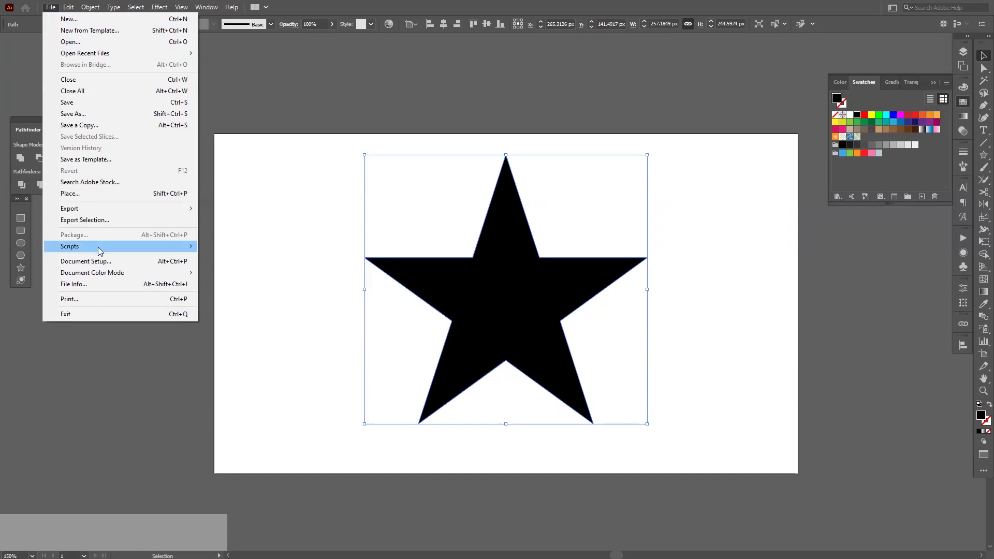
{"action": "mouse_move", "coordinate": [100, 251]}
{"action": "left_click", "coordinate": [243, 282]}
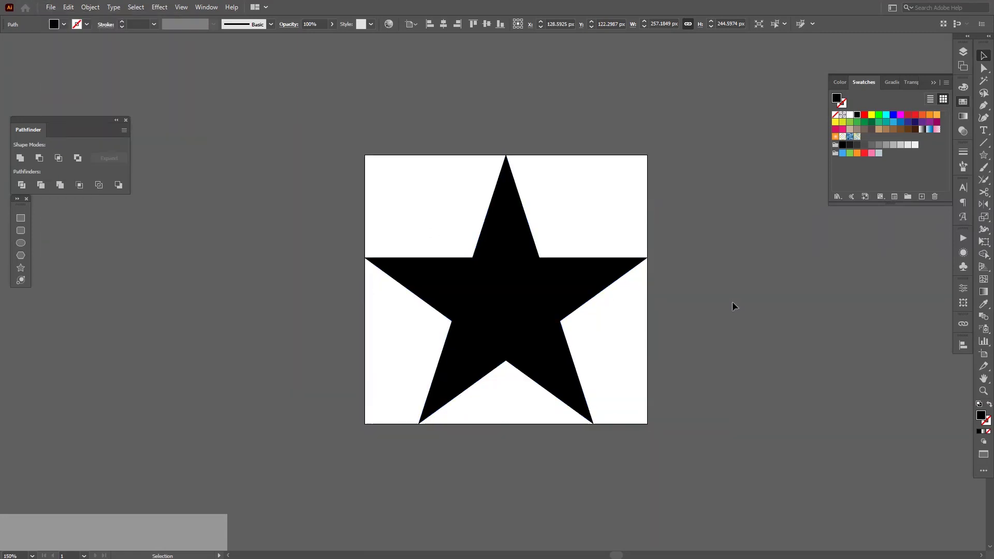
{"action": "left_click", "coordinate": [734, 306]}
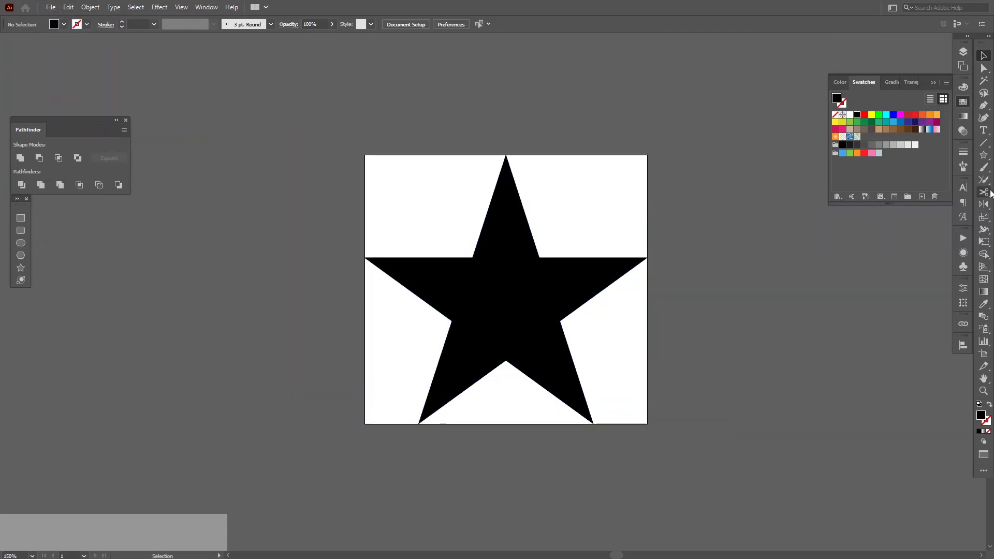
Run the SOURCE STOCK_EXP action set on the star.
{"action": "left_click", "coordinate": [963, 238]}
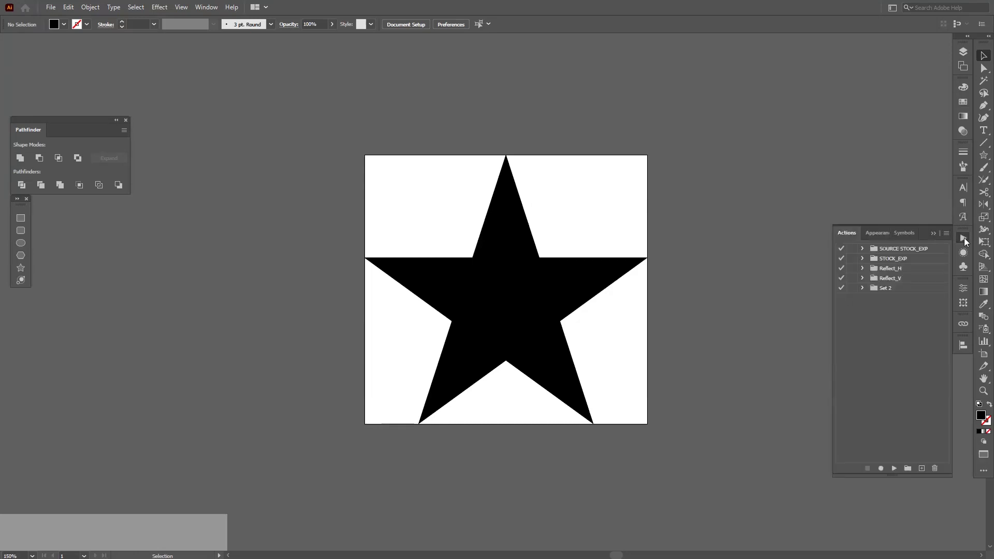
{"action": "left_click", "coordinate": [894, 251]}
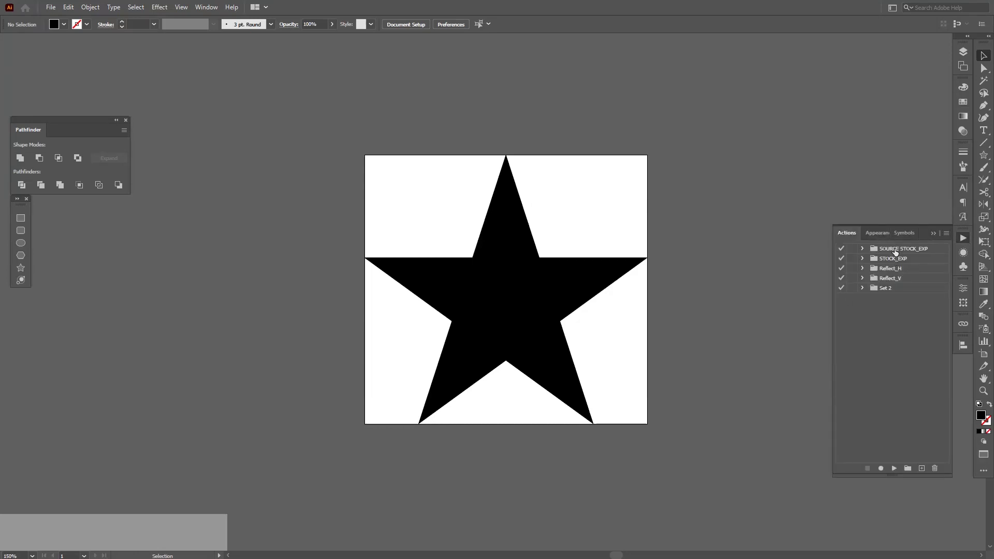
{"action": "left_click", "coordinate": [895, 467]}
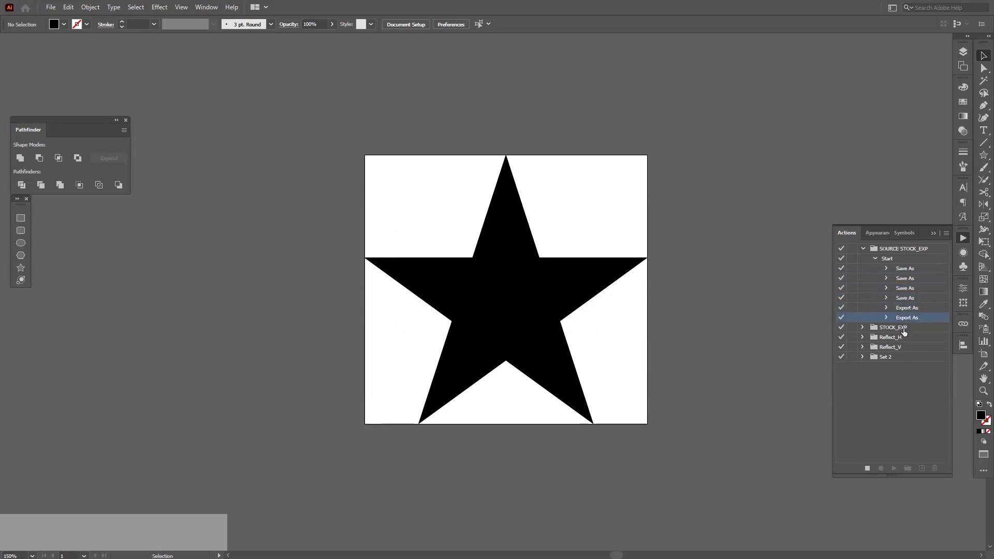
{"action": "left_click", "coordinate": [866, 249]}
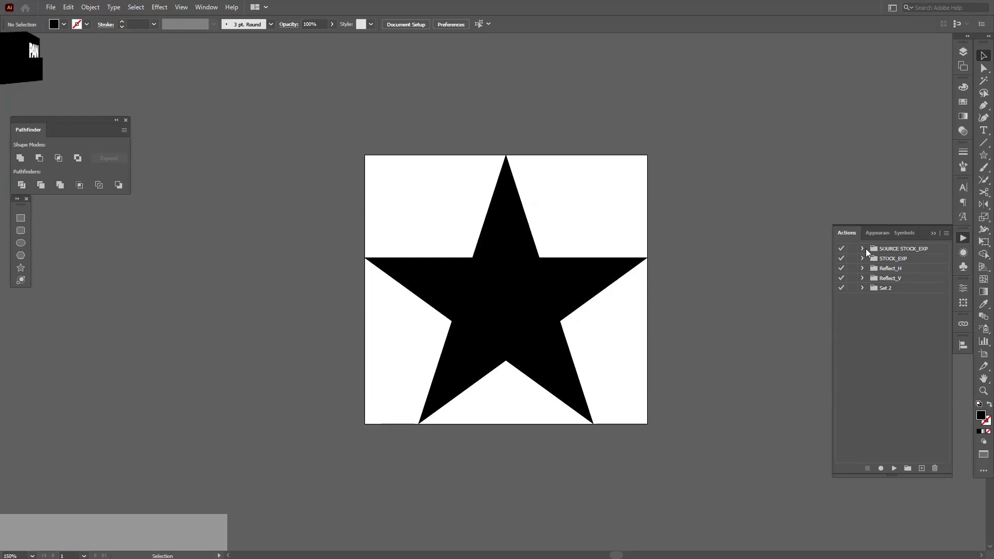
Create an action set named Export with a new action named Start, and begin recording.
{"action": "left_click", "coordinate": [901, 289]}
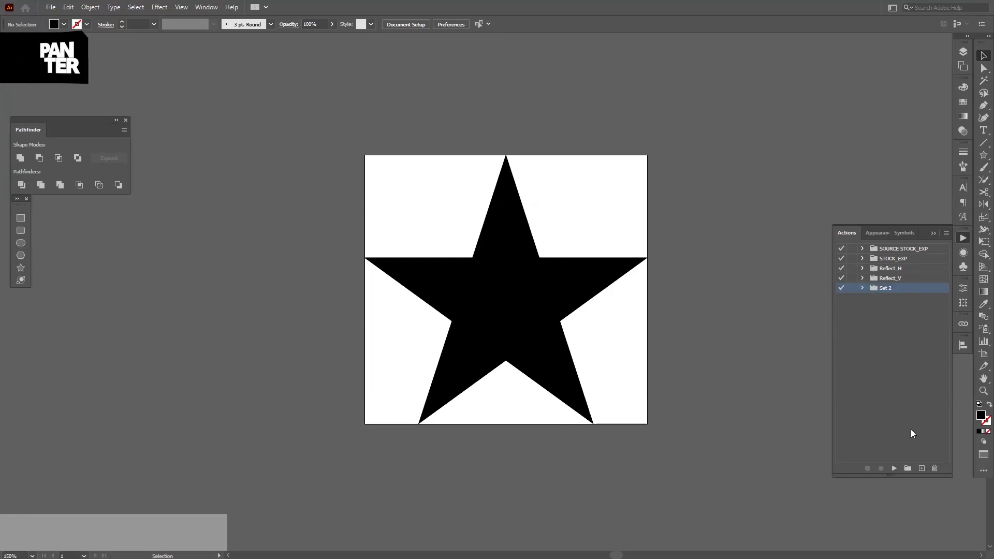
{"action": "left_click", "coordinate": [911, 469]}
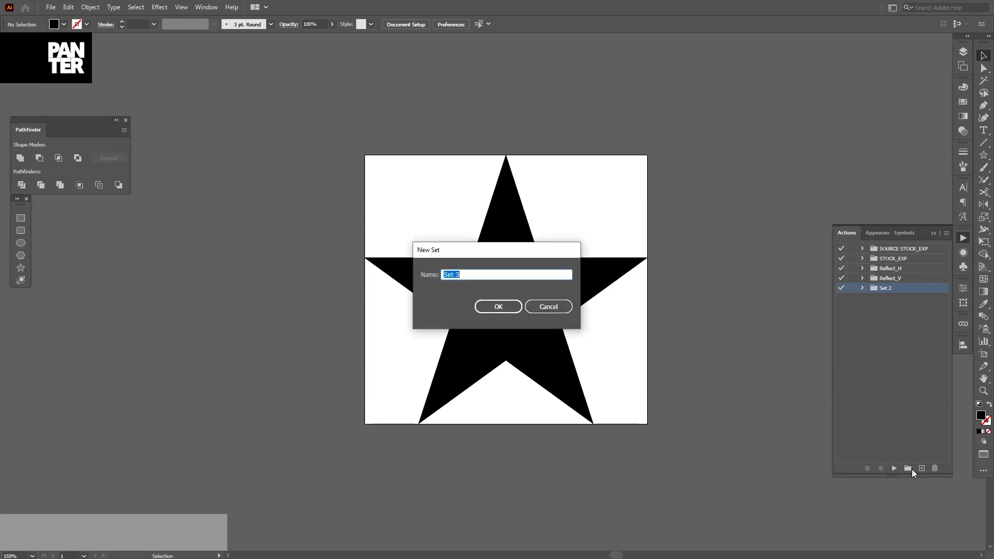
{"action": "type", "text": "Export"}
{"action": "key", "text": "Return"}
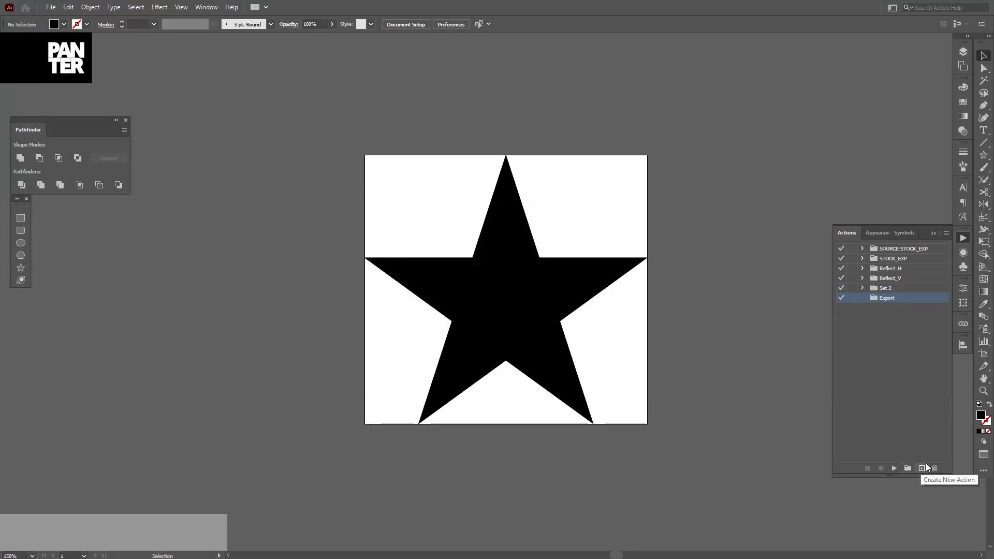
{"action": "left_click", "coordinate": [926, 469]}
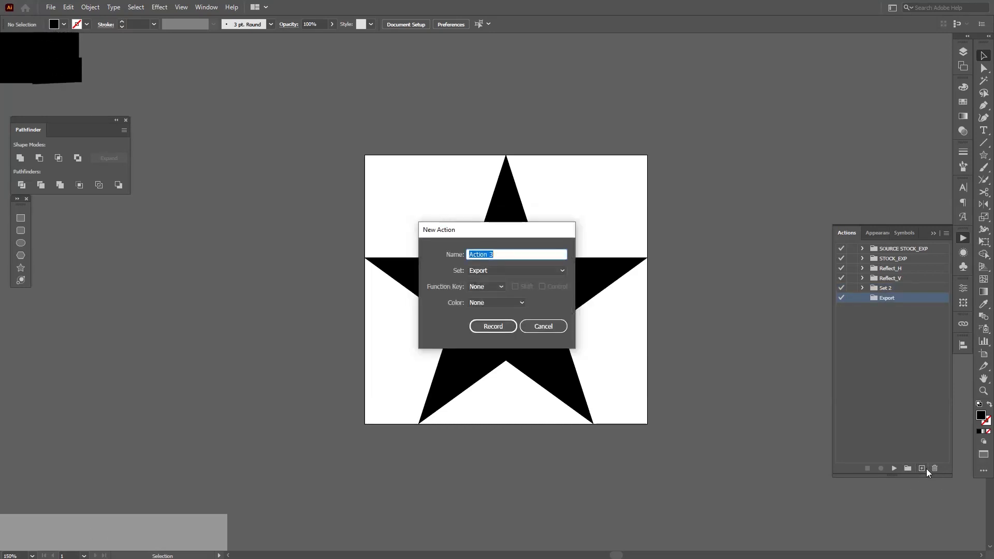
{"action": "type", "text": "Start"}
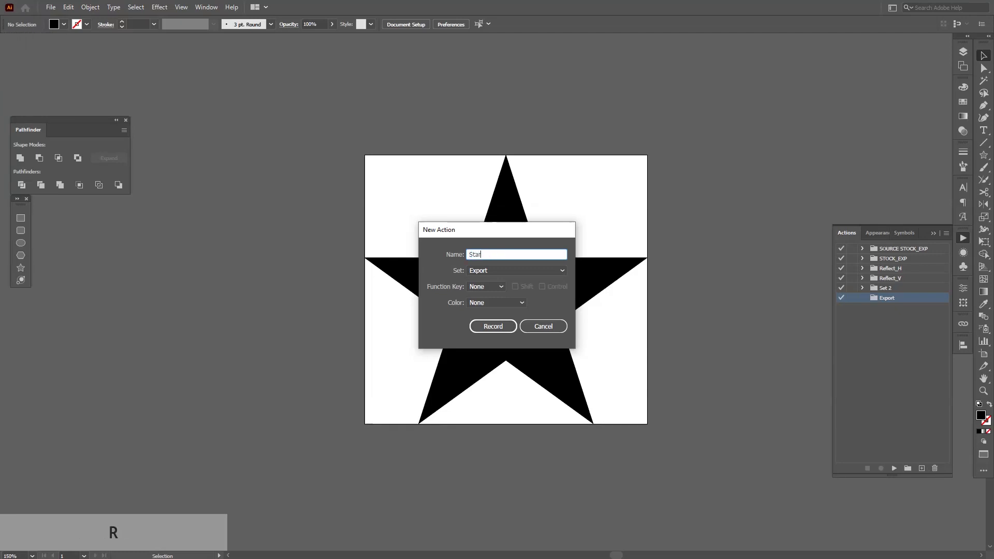
{"action": "key", "text": "Return"}
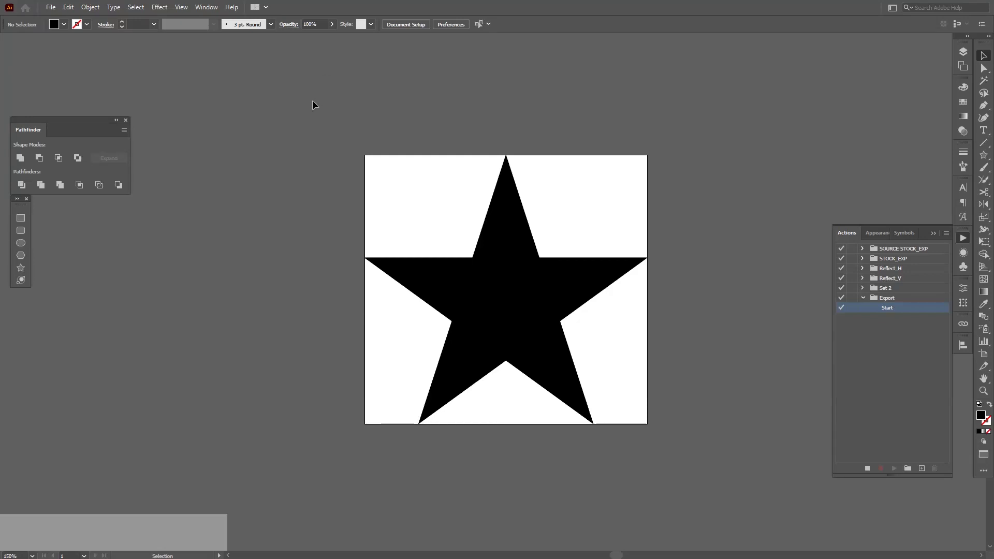
Save the star as Illustrator EPS into the Desktop EXPORT folder, one file per artboard.
{"action": "left_click", "coordinate": [49, 7]}
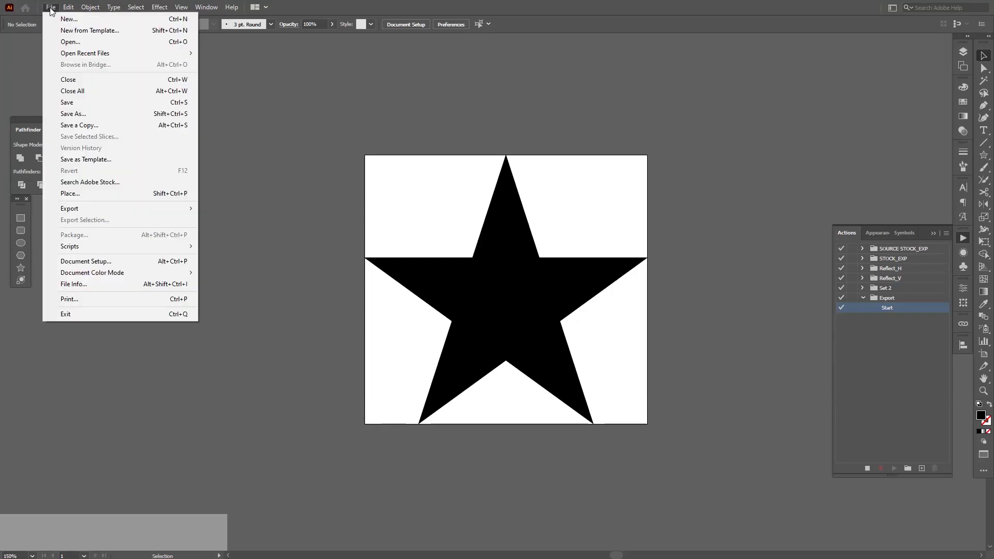
{"action": "left_click", "coordinate": [78, 113]}
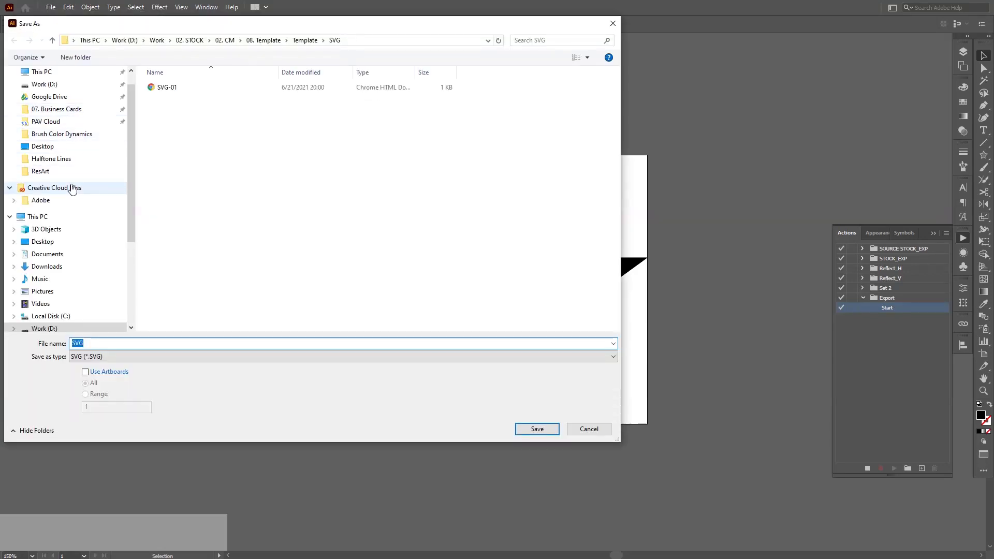
{"action": "left_click", "coordinate": [60, 241]}
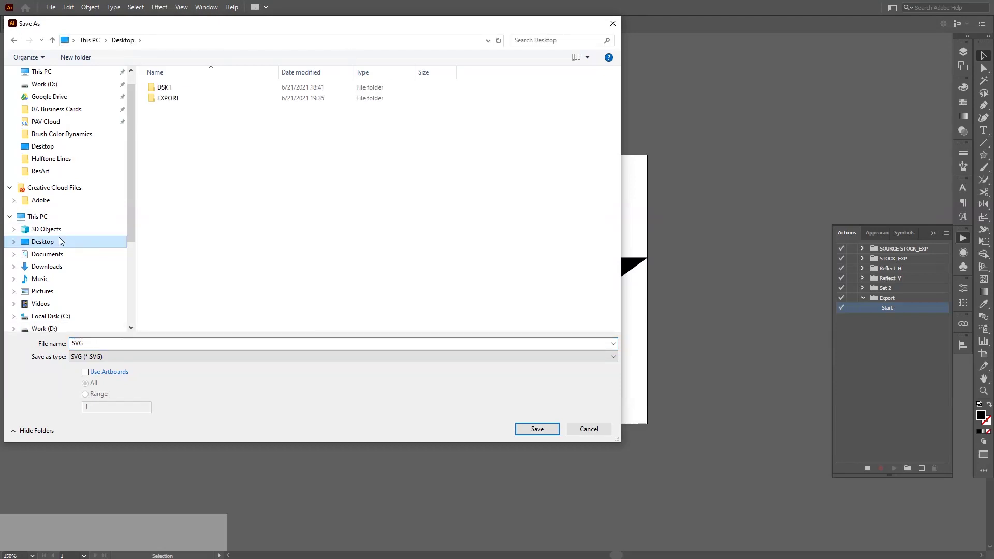
{"action": "left_click", "coordinate": [173, 103]}
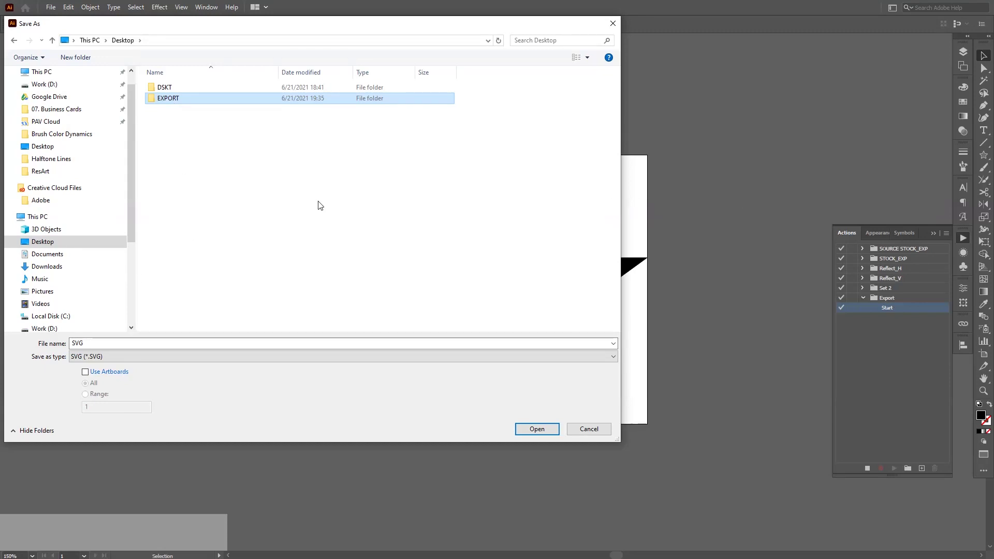
{"action": "double_click", "coordinate": [175, 99]}
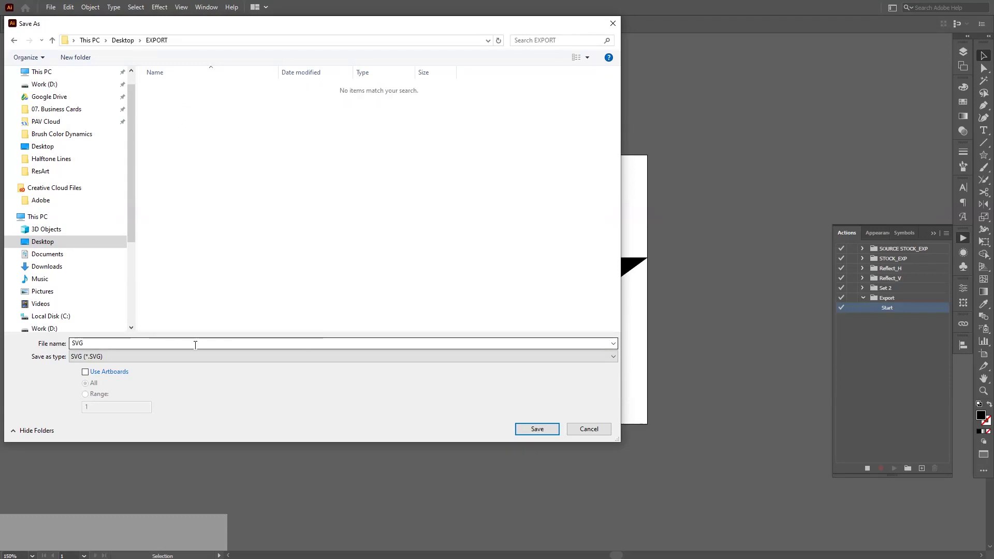
{"action": "left_click", "coordinate": [140, 356]}
{"action": "left_click", "coordinate": [130, 384]}
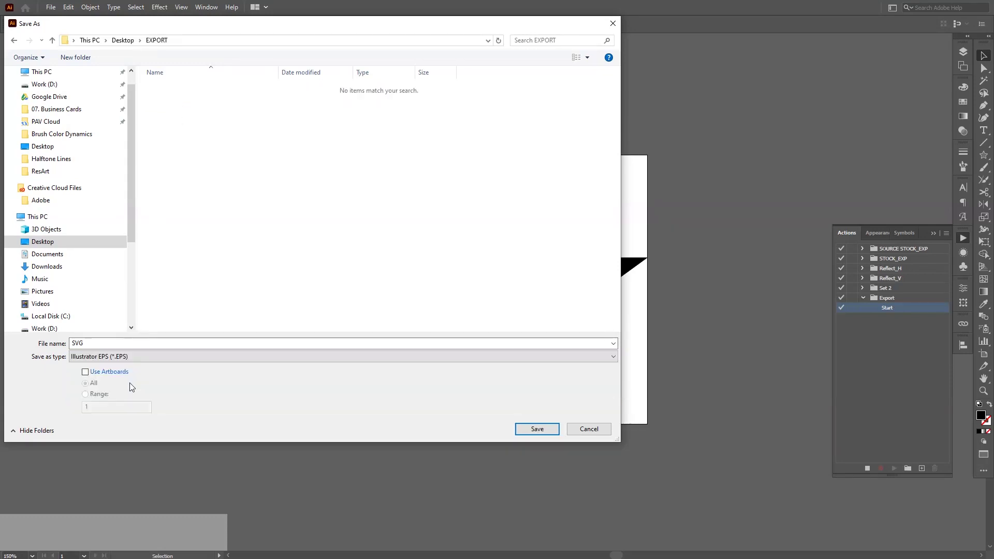
{"action": "left_click", "coordinate": [114, 374]}
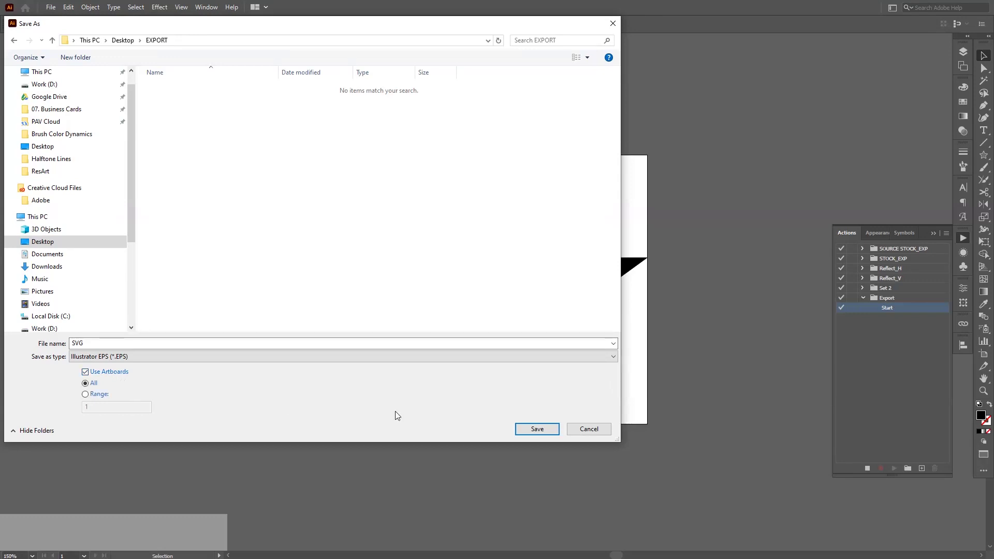
{"action": "left_click", "coordinate": [532, 431]}
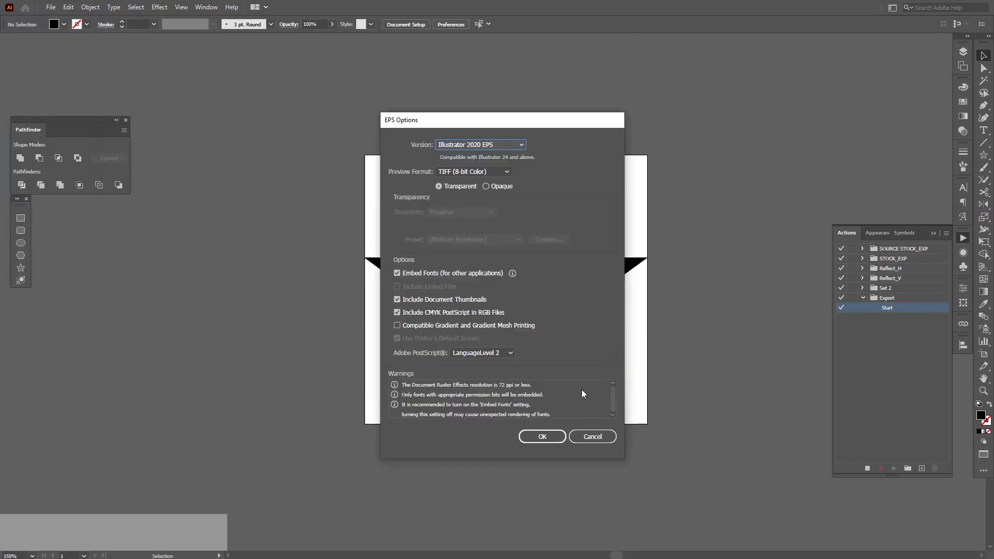
Set the EPS preview to None and version to Illustrator 10 EPS, then save.
{"action": "left_click", "coordinate": [490, 172]}
{"action": "left_click", "coordinate": [483, 183]}
{"action": "left_click", "coordinate": [492, 145]}
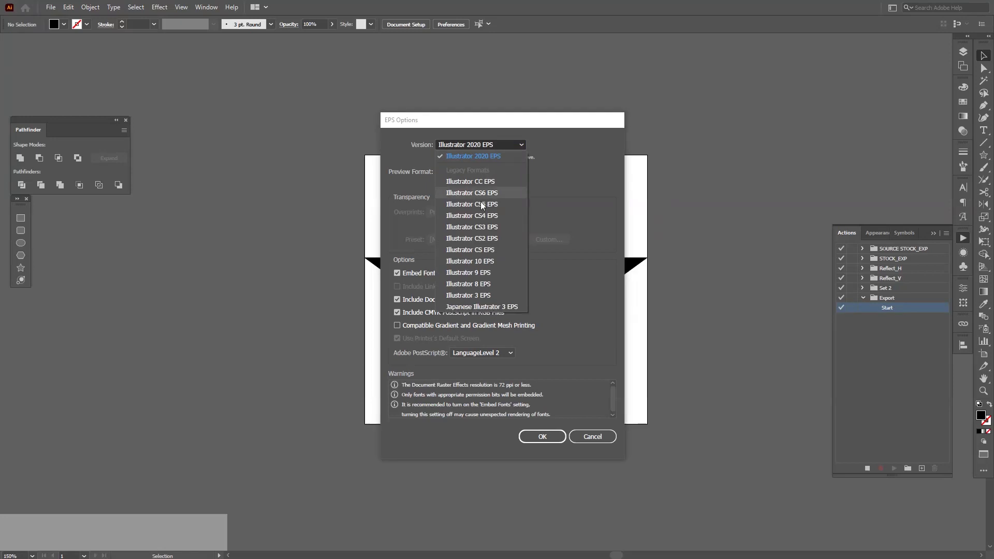
{"action": "left_click", "coordinate": [470, 262]}
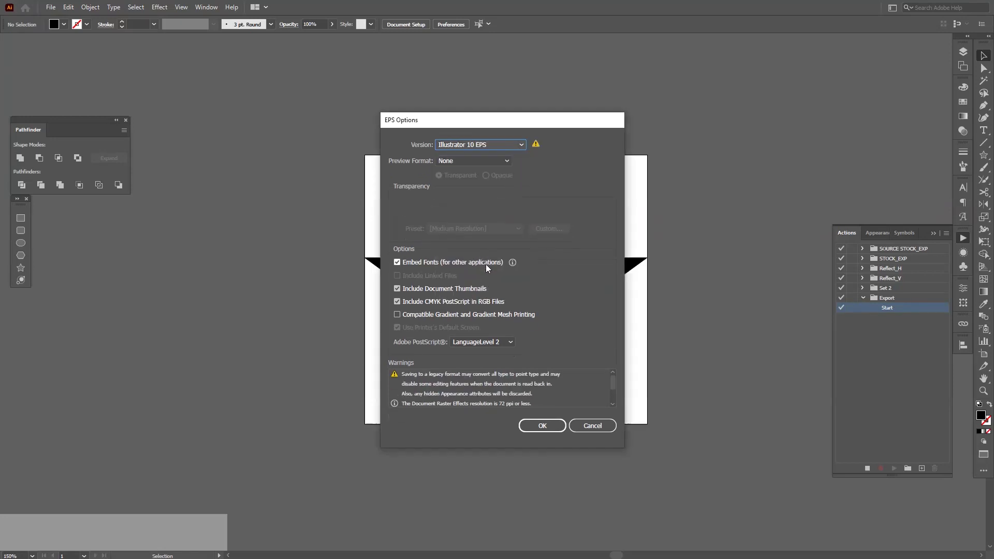
{"action": "left_click", "coordinate": [533, 423]}
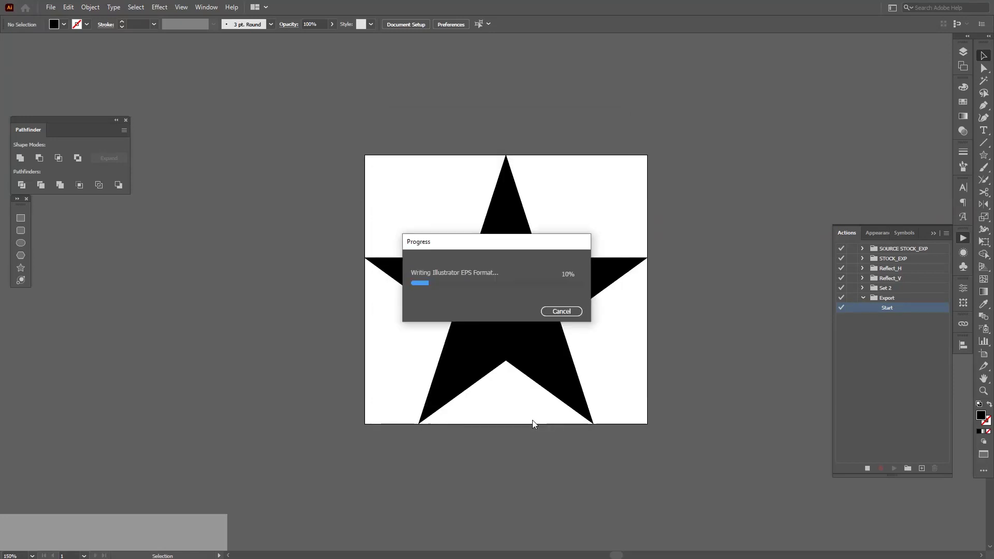
Save the star as an Adobe PDF in EXPORT using the Illustrator Default preset.
{"action": "left_click", "coordinate": [50, 7]}
{"action": "left_click", "coordinate": [85, 113]}
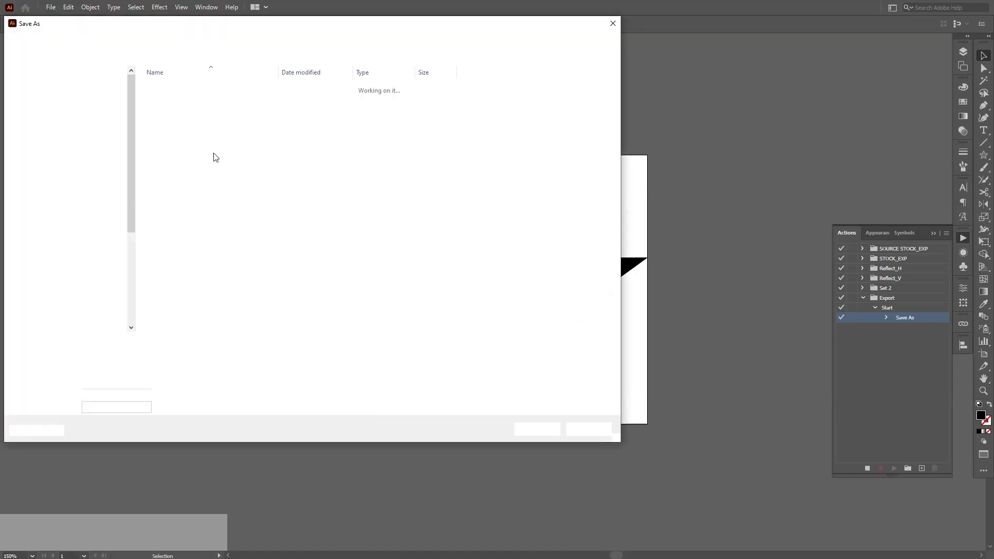
{"action": "left_click", "coordinate": [118, 358]}
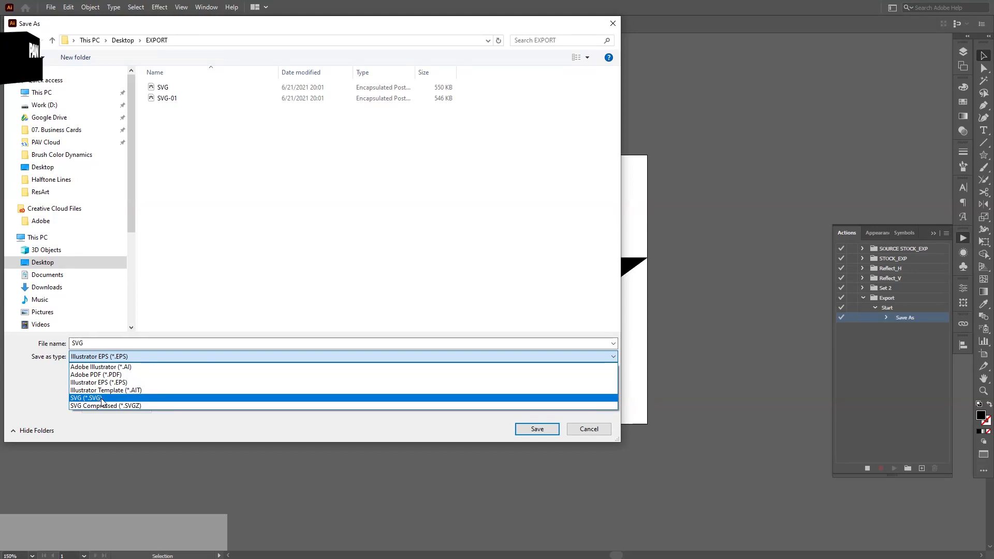
{"action": "left_click", "coordinate": [123, 374]}
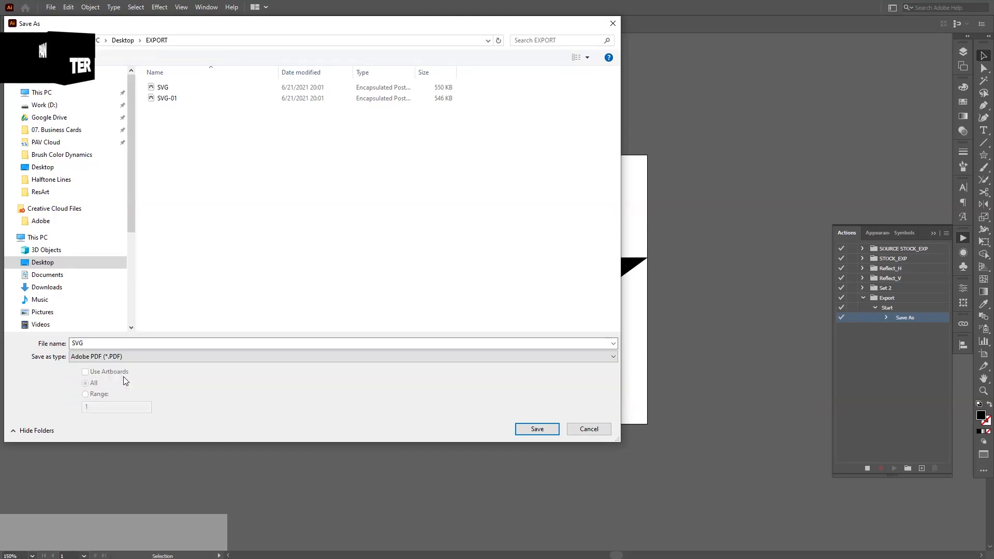
{"action": "left_click", "coordinate": [540, 430]}
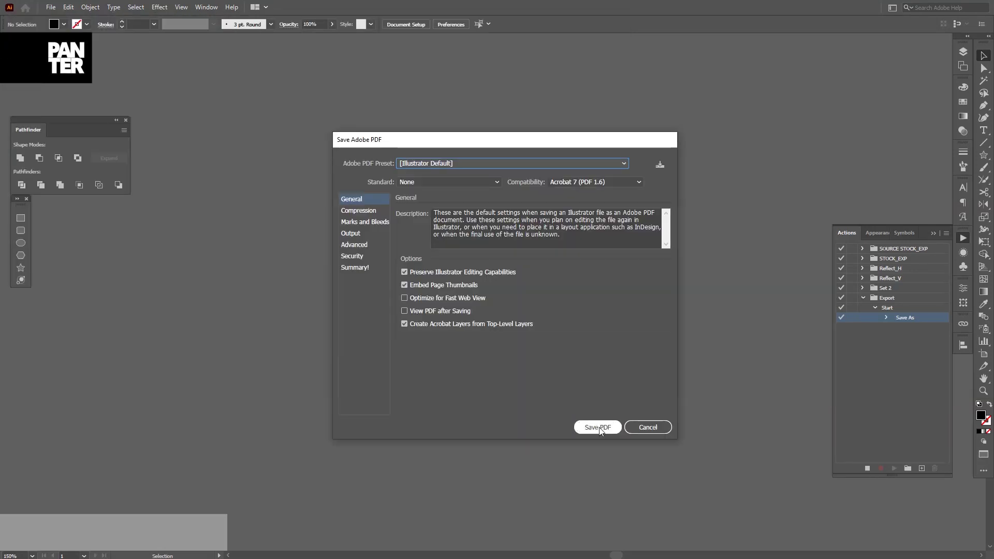
{"action": "left_click", "coordinate": [598, 427]}
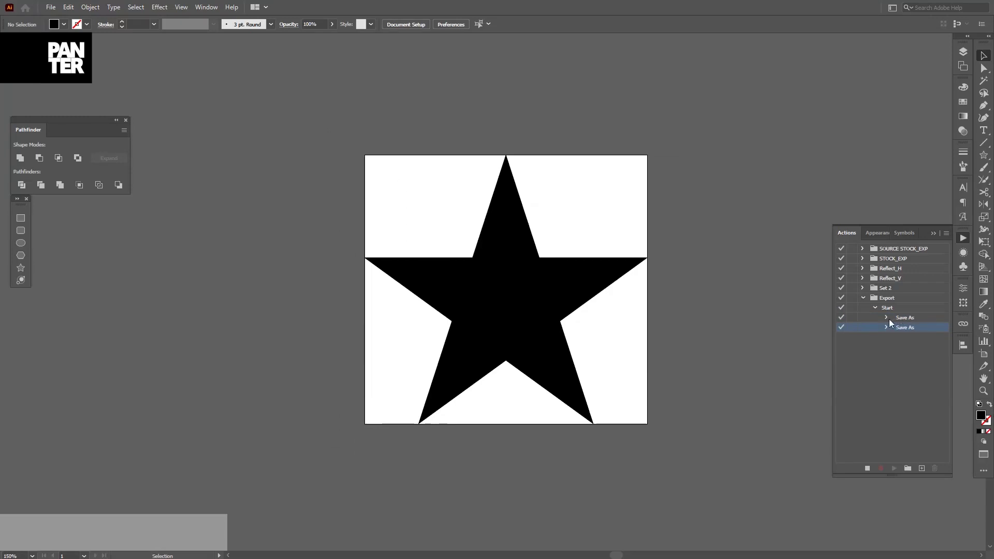
Export the star as PNG into EXPORT, keeping Medium (150 ppi) resolution in PNG Options.
{"action": "left_click", "coordinate": [52, 7]}
{"action": "mouse_move", "coordinate": [101, 209]}
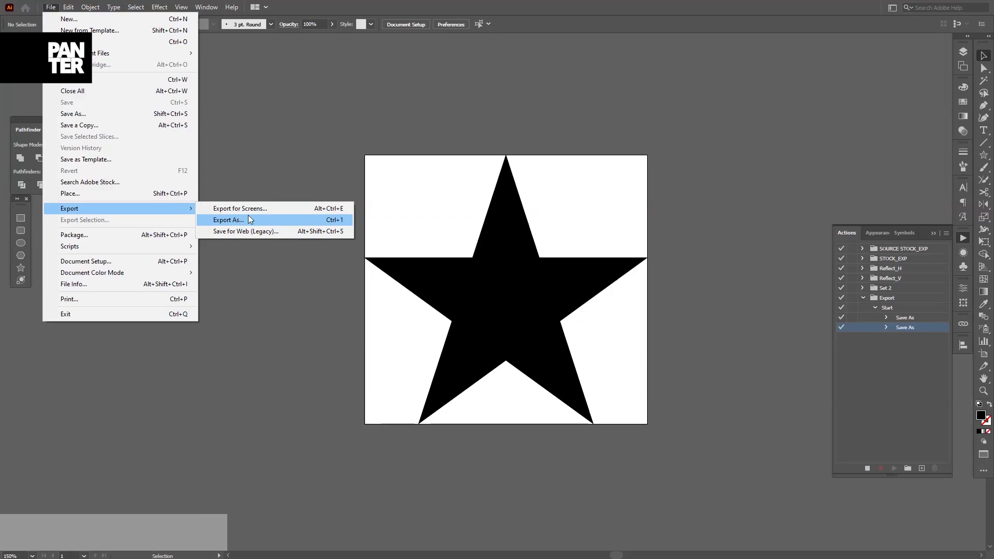
{"action": "left_click", "coordinate": [244, 221]}
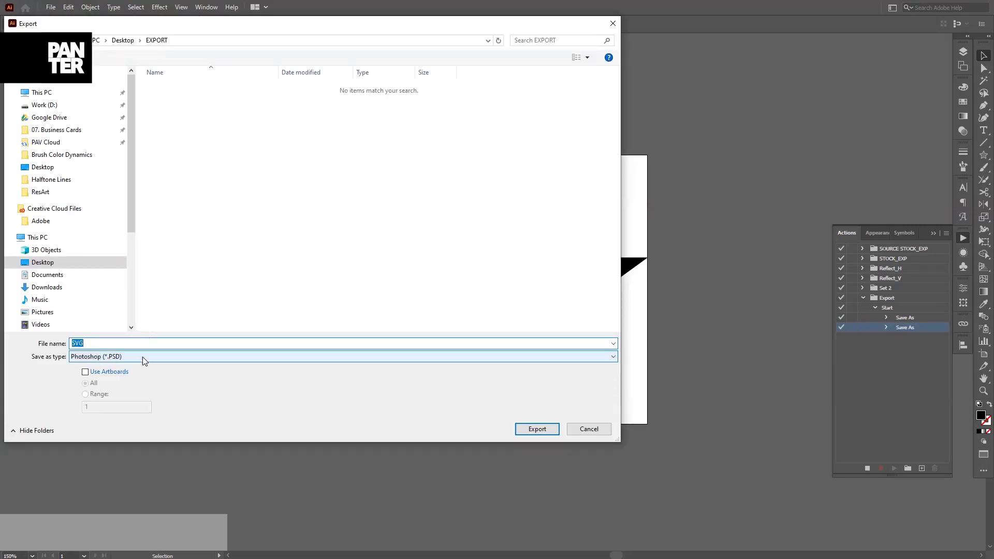
{"action": "left_click", "coordinate": [138, 360]}
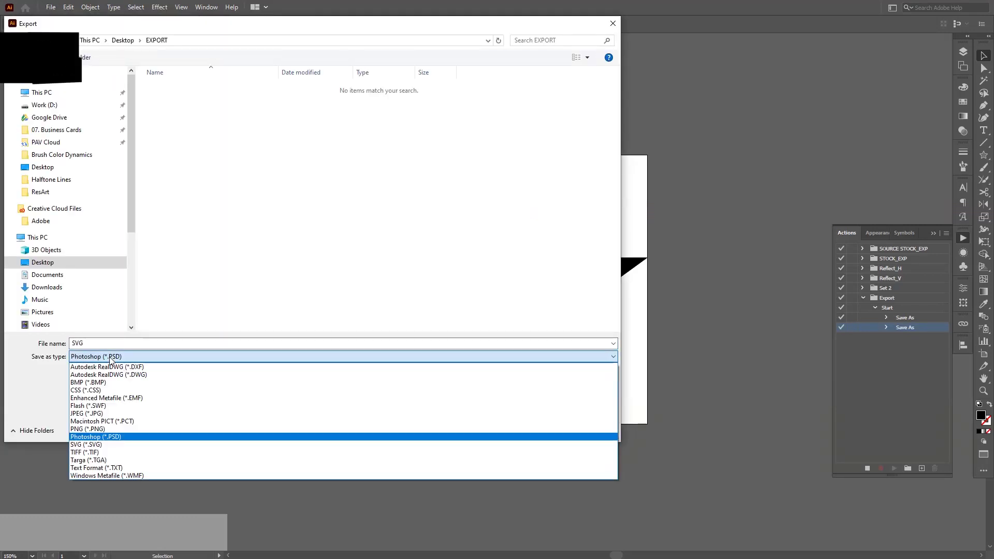
{"action": "left_click", "coordinate": [102, 430]}
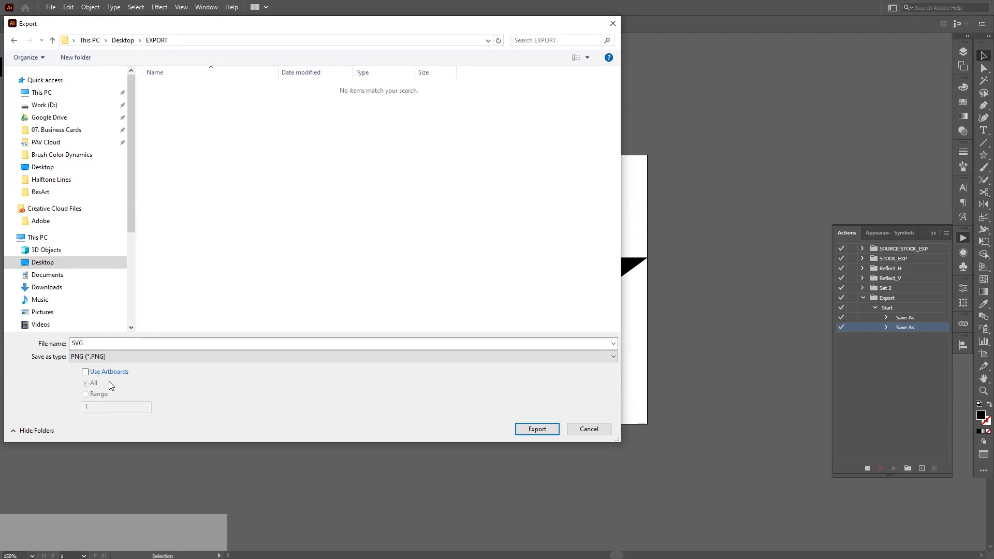
{"action": "left_click", "coordinate": [538, 433]}
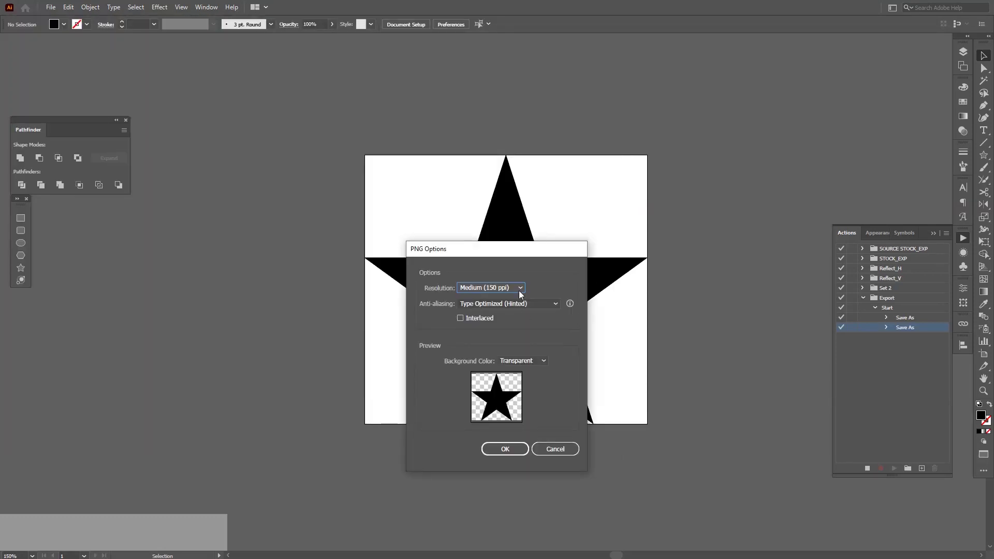
{"action": "left_click", "coordinate": [514, 288]}
{"action": "left_click", "coordinate": [514, 288]}
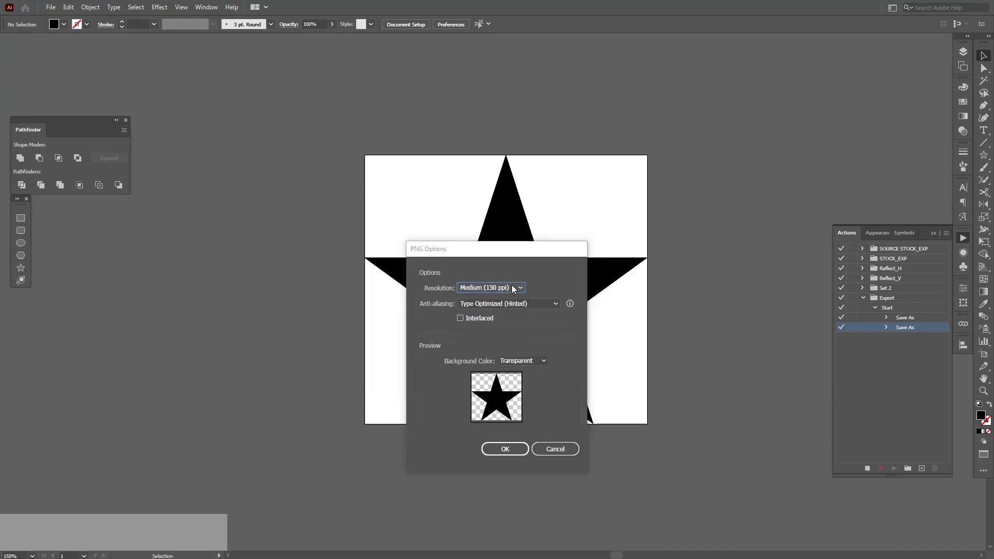
Confirm the PNG export, stop recording, and play back the collapsed Export action set.
{"action": "left_click", "coordinate": [501, 448]}
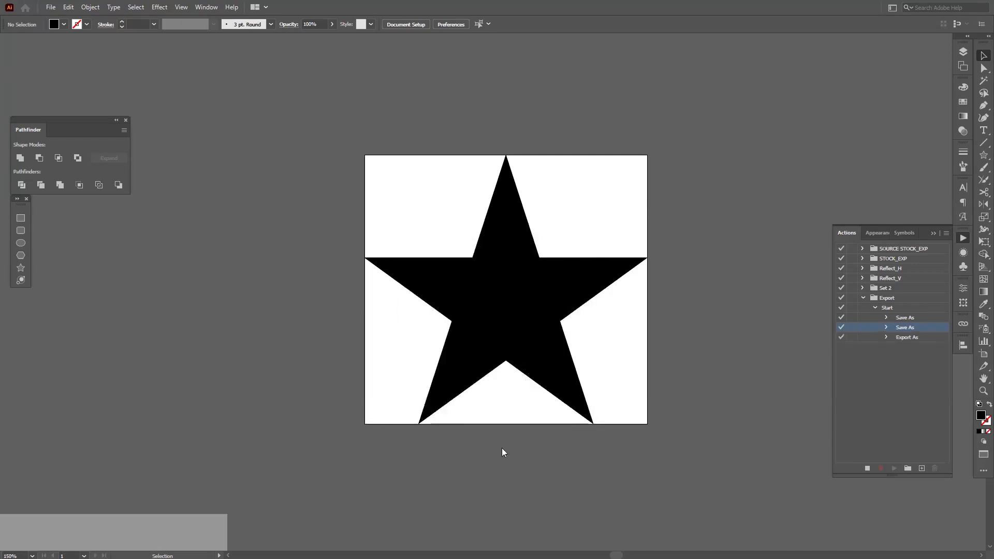
{"action": "left_click", "coordinate": [867, 468]}
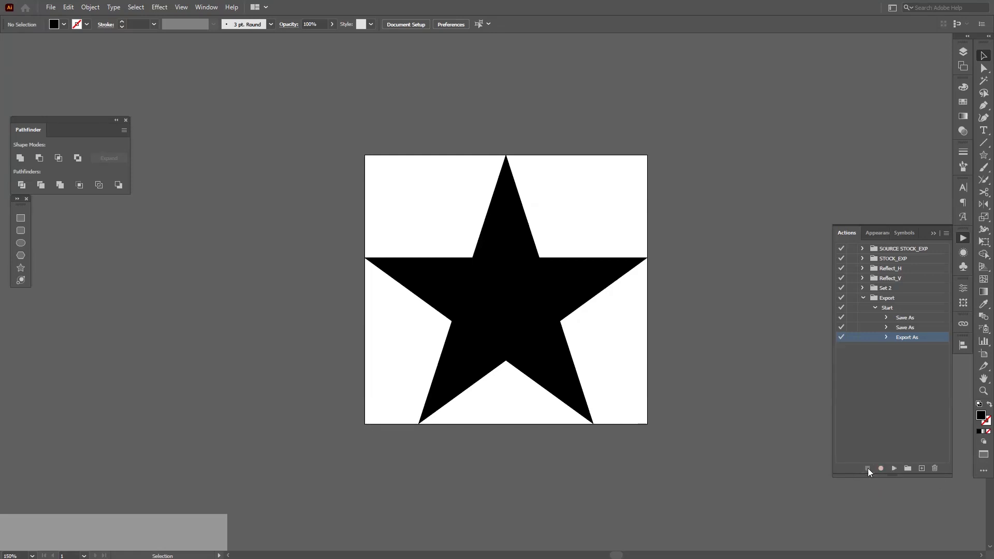
{"action": "left_click", "coordinate": [895, 298]}
{"action": "left_click", "coordinate": [862, 298]}
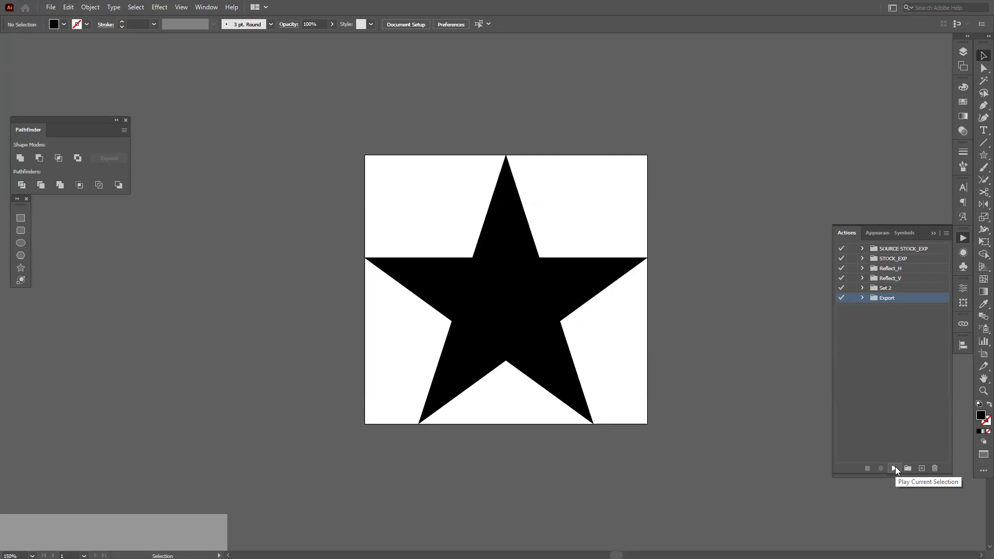
{"action": "left_click", "coordinate": [895, 468]}
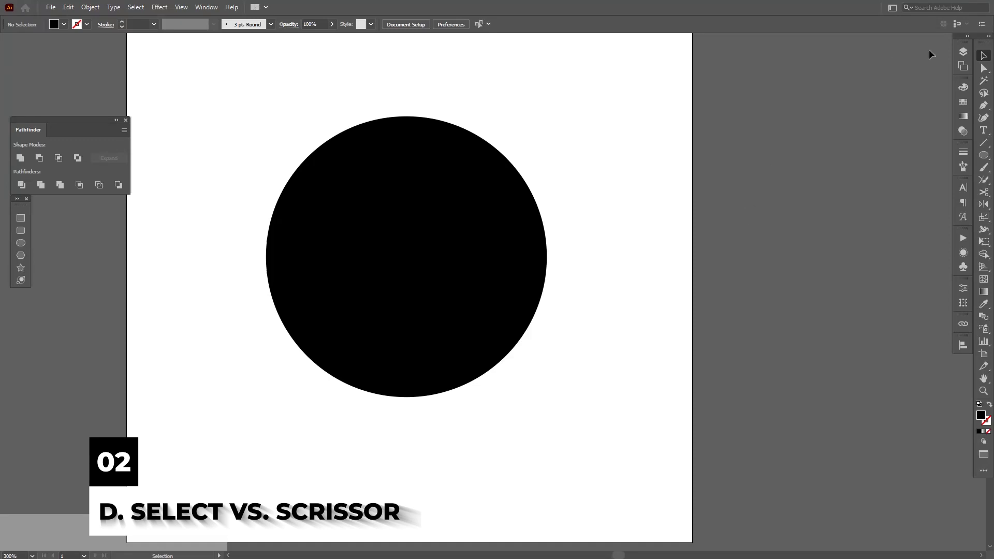
Select the large black circle with the Selection tool.
{"action": "left_click", "coordinate": [983, 68]}
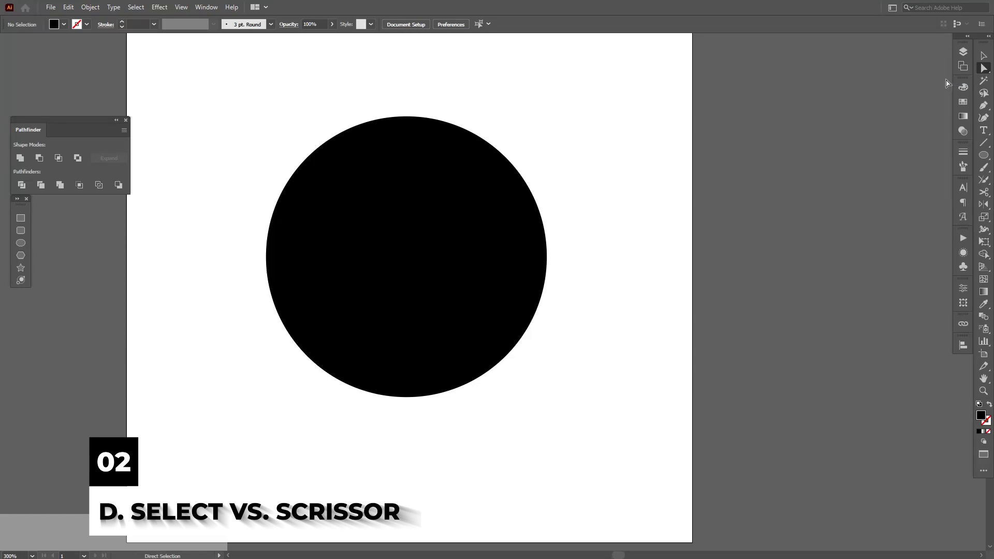
{"action": "left_click", "coordinate": [983, 192]}
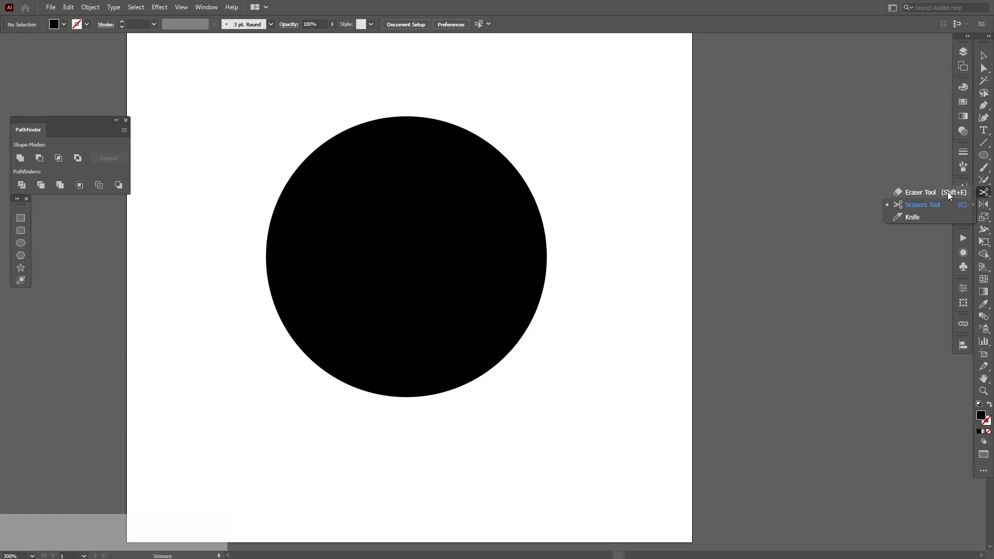
{"action": "left_click", "coordinate": [933, 207]}
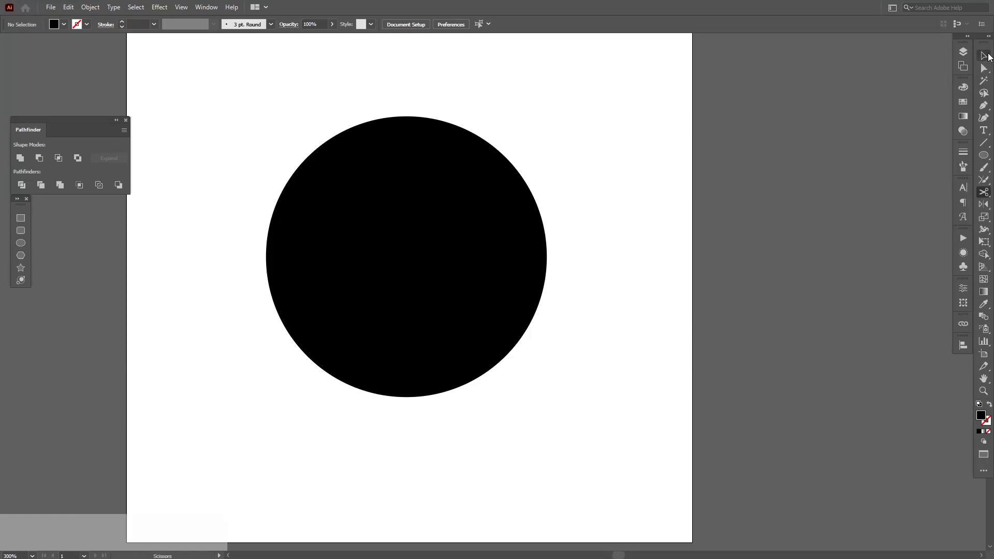
{"action": "left_click", "coordinate": [985, 55]}
{"action": "left_click", "coordinate": [369, 284]}
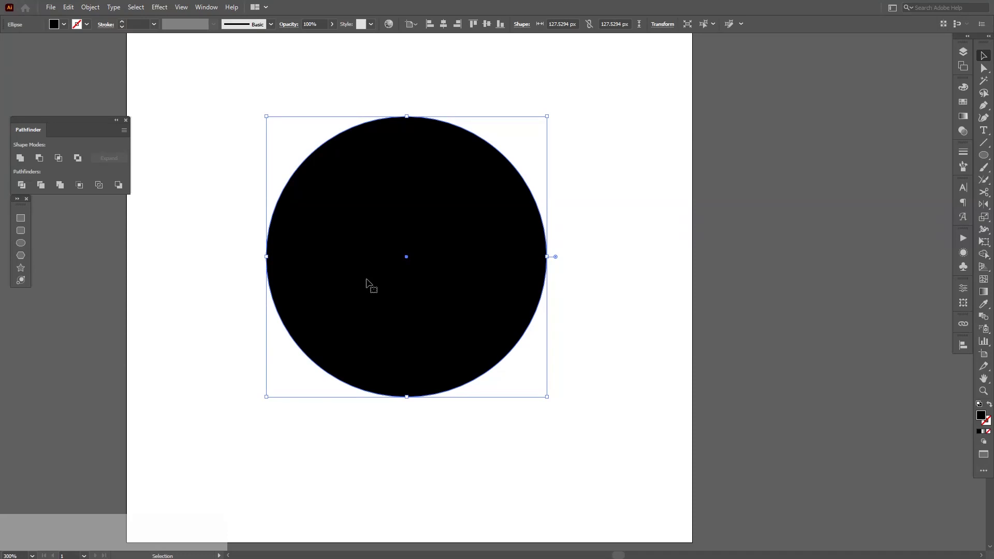
Cut the circle at its right and left anchors, test-drag the bottom half, then undo.
{"action": "left_click", "coordinate": [984, 193]}
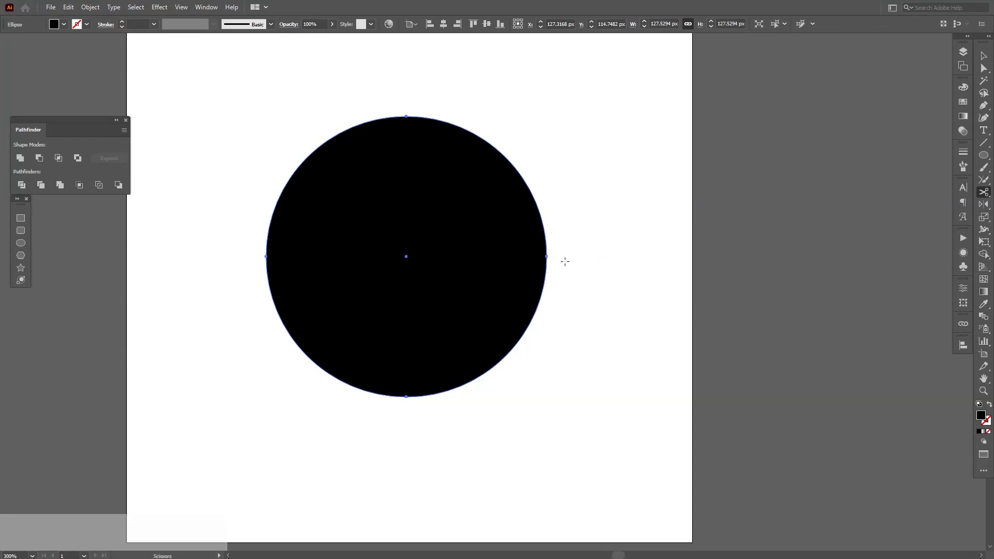
{"action": "left_click", "coordinate": [547, 256]}
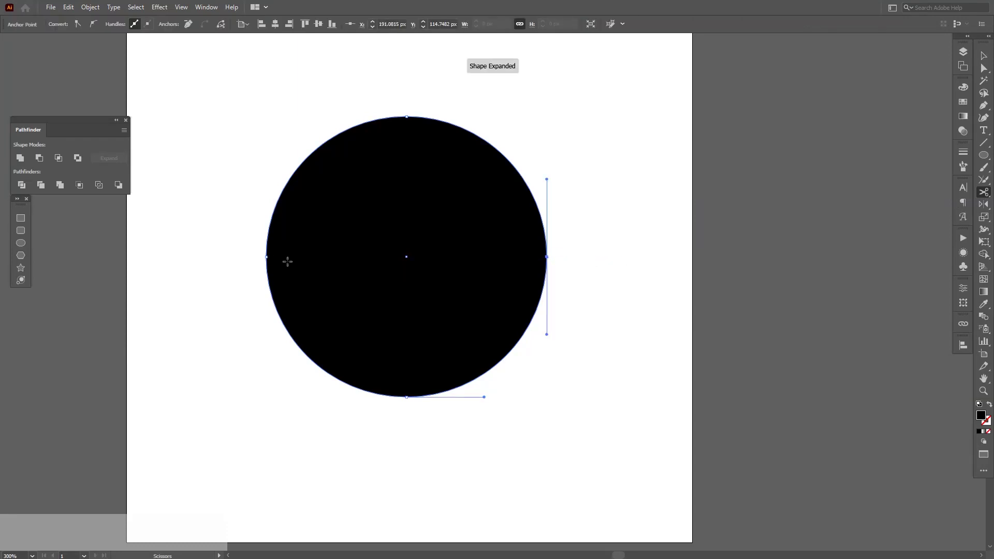
{"action": "left_click", "coordinate": [265, 257]}
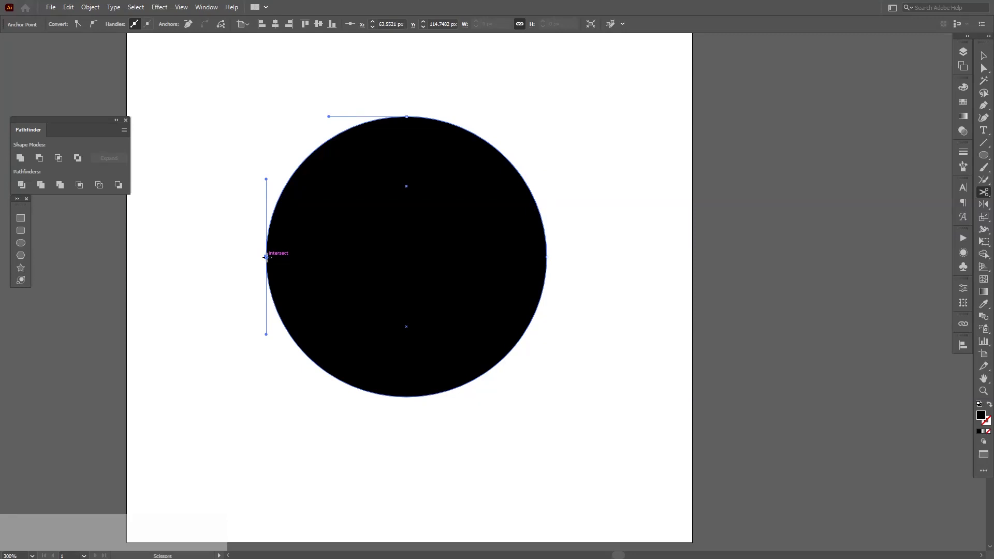
{"action": "key", "text": "v"}
{"action": "left_click_drag", "start_coordinate": [321, 272], "coordinate": [353, 296]}
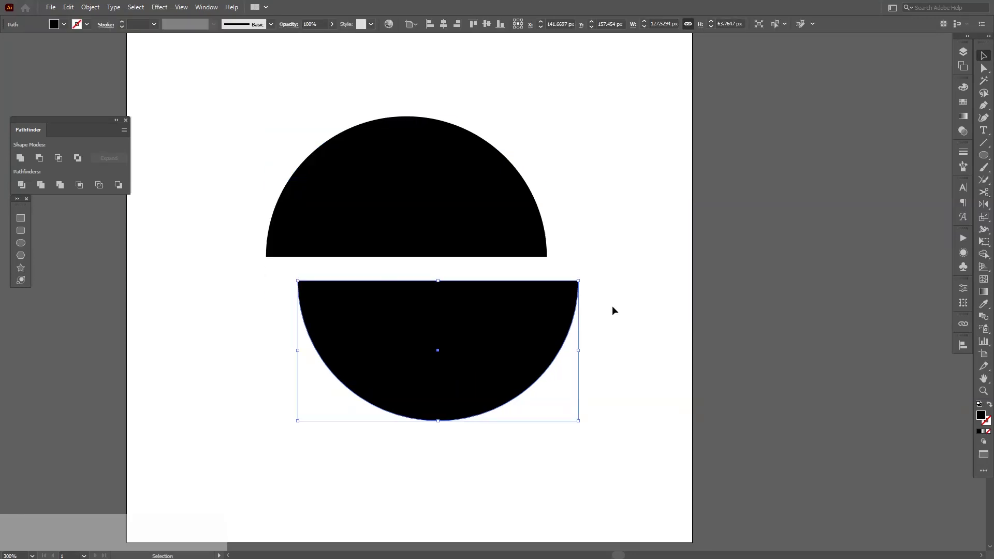
{"action": "key", "text": "ctrl+z"}
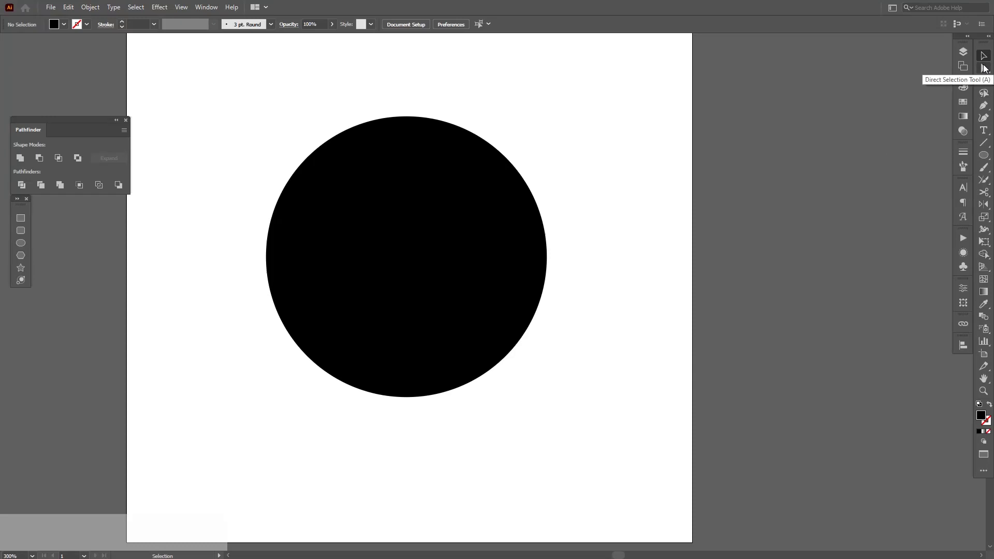
Try deleting the circle's bottom anchor with Direct Selection, then undo it.
{"action": "key", "text": "a"}
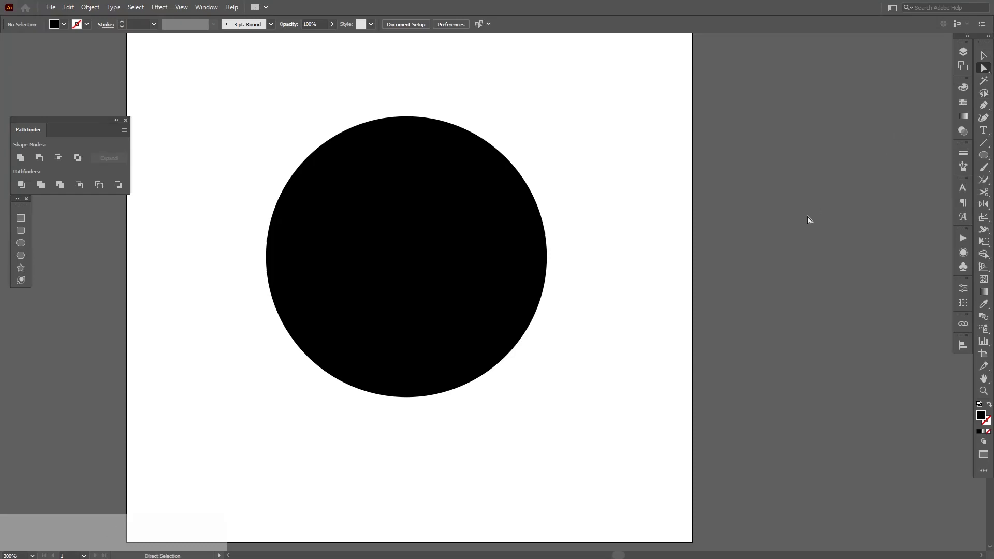
{"action": "left_click_drag", "start_coordinate": [589, 433], "coordinate": [256, 355]}
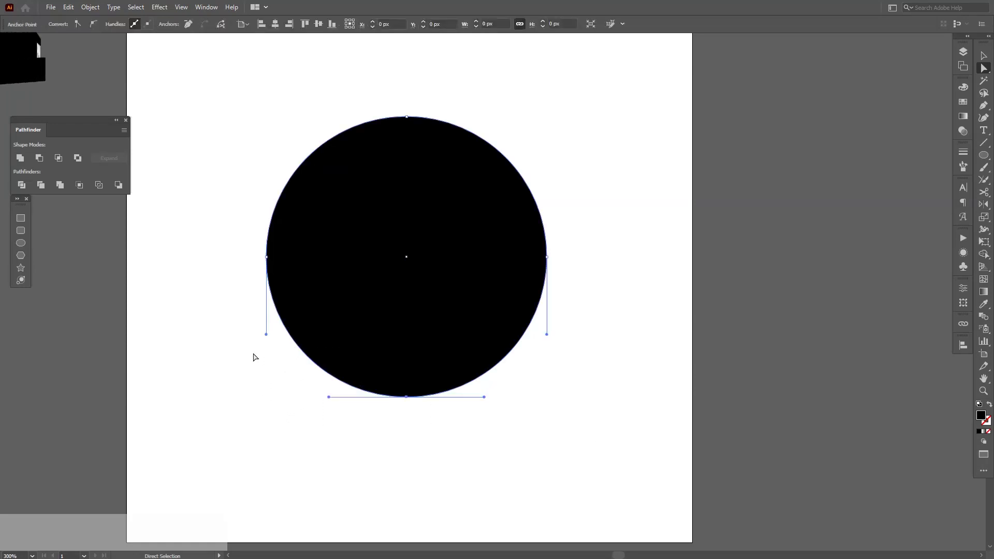
{"action": "key", "text": "Delete"}
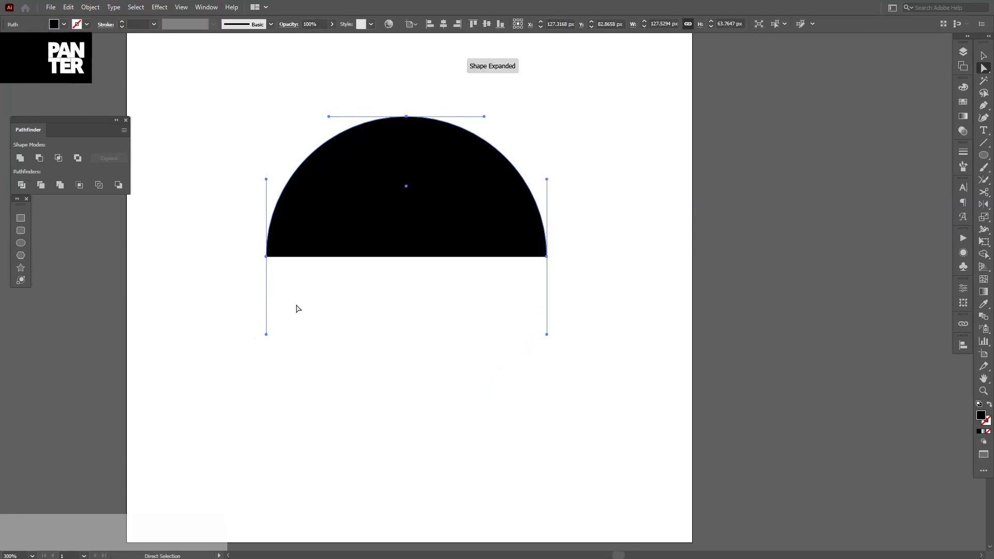
{"action": "key", "text": "ctrl+z"}
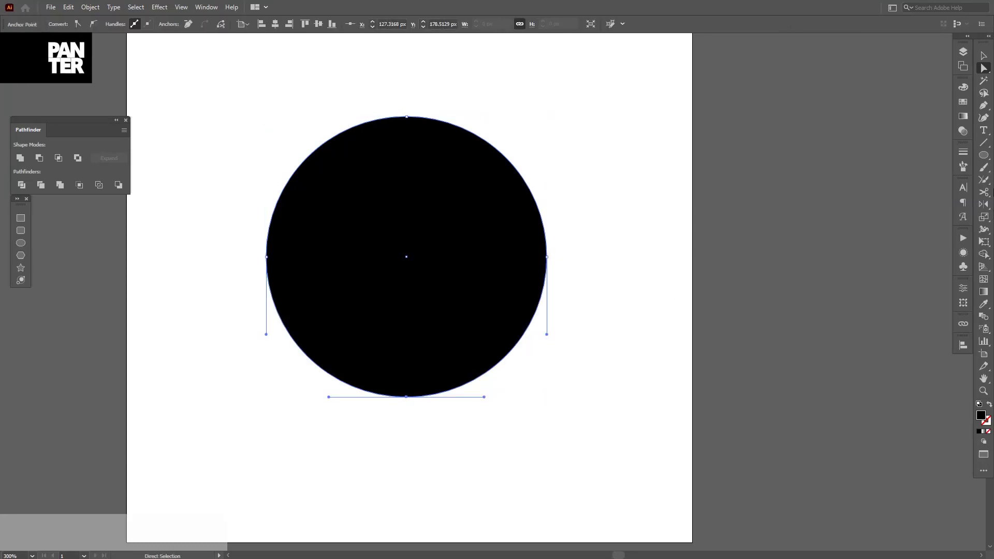
Cut the circle at its right and left anchors and delete the bottom anchor, leaving a semicircle.
{"action": "left_click", "coordinate": [980, 194]}
{"action": "left_click", "coordinate": [546, 256]}
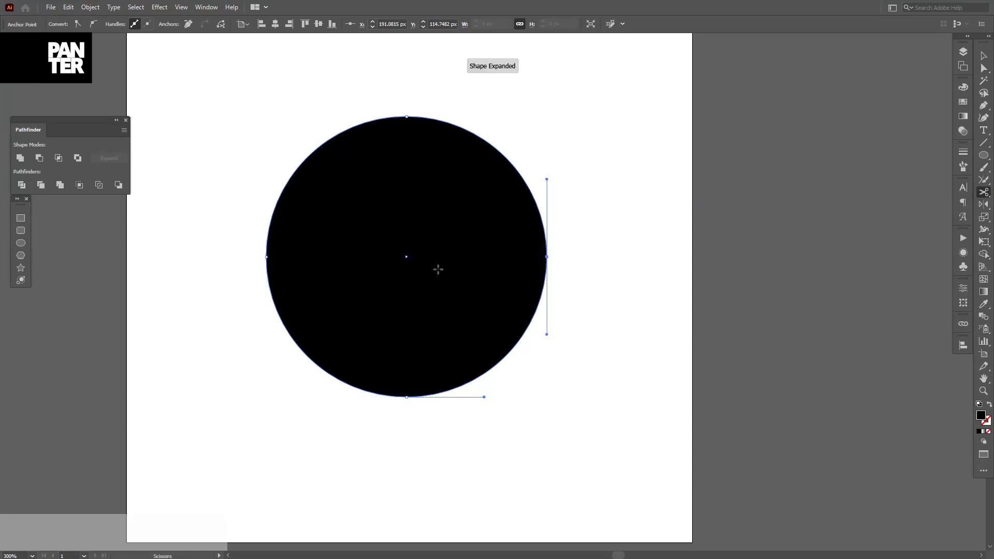
{"action": "left_click", "coordinate": [265, 256]}
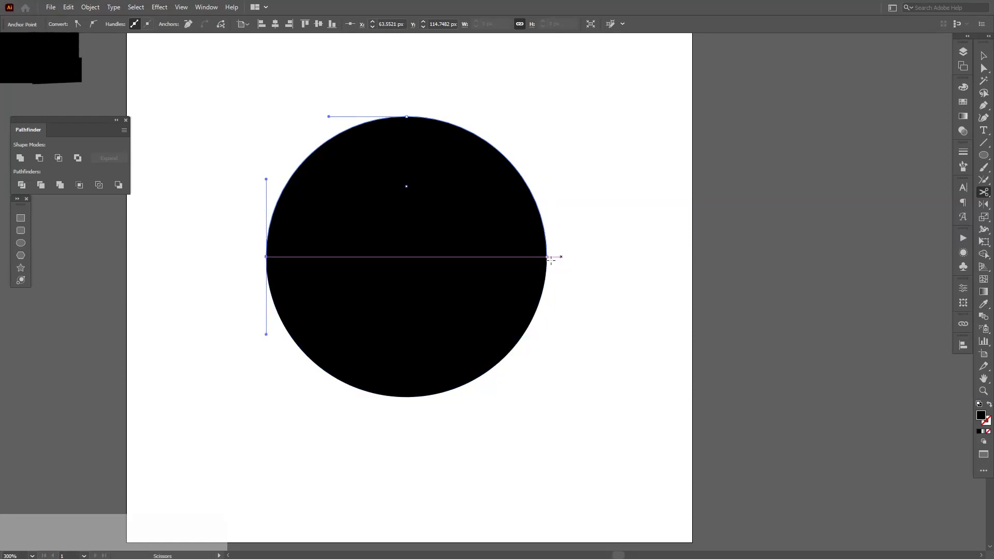
{"action": "left_click", "coordinate": [983, 67]}
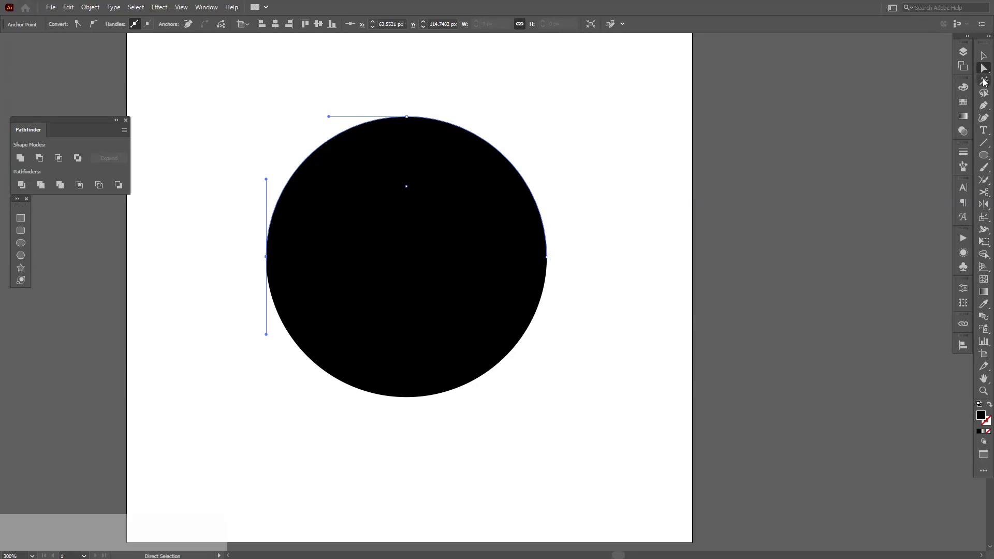
{"action": "left_click_drag", "start_coordinate": [598, 456], "coordinate": [141, 325]}
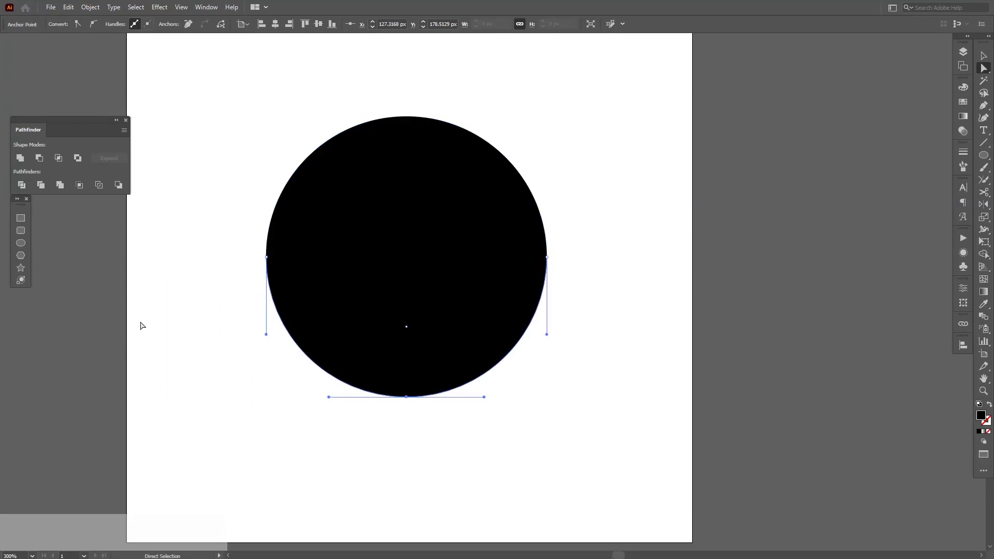
{"action": "key", "text": "Delete"}
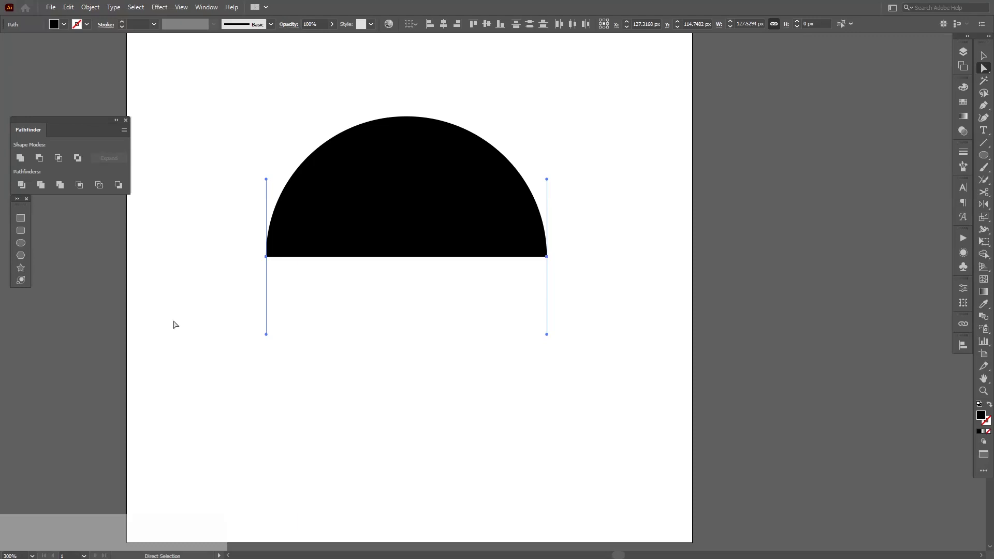
Marquee all of the circle's anchor points and cut the path there into two halves.
{"action": "left_click", "coordinate": [380, 313]}
{"action": "left_click", "coordinate": [473, 217]}
{"action": "left_click_drag", "start_coordinate": [473, 218], "coordinate": [479, 219]}
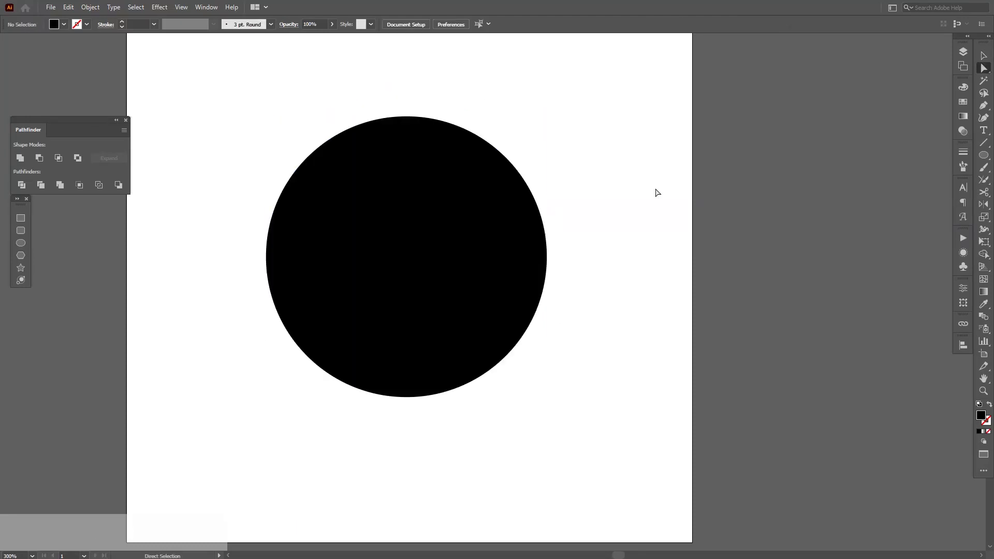
{"action": "left_click_drag", "start_coordinate": [655, 190], "coordinate": [176, 310]}
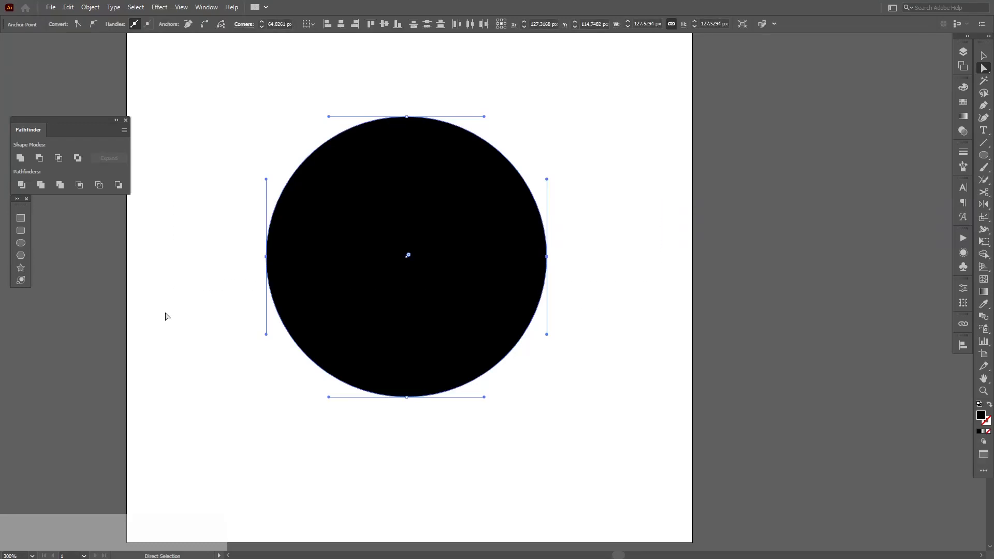
{"action": "left_click", "coordinate": [222, 28]}
Pull the upper half up and to the right, then move it back onto the lower half.
{"action": "left_click", "coordinate": [568, 108]}
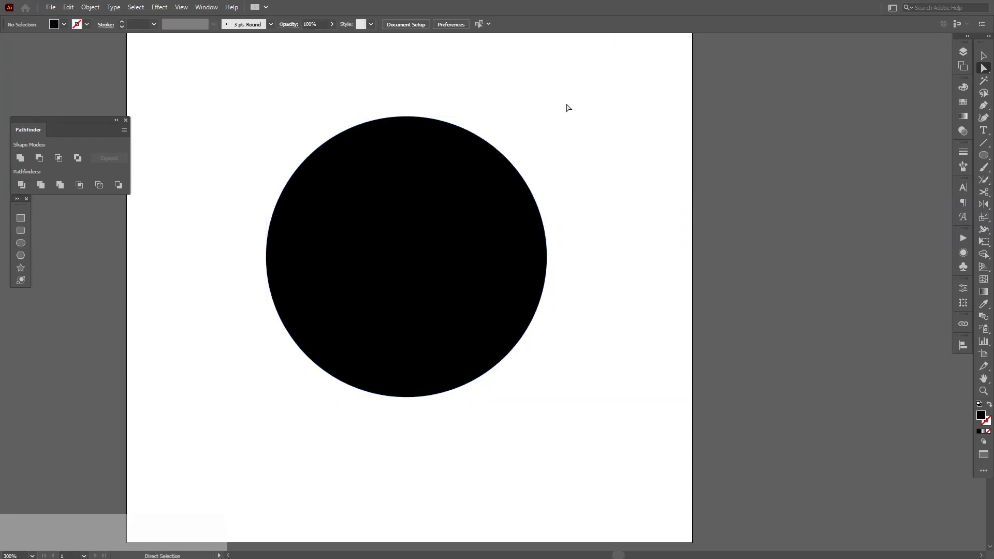
{"action": "key", "text": "v"}
{"action": "left_click_drag", "start_coordinate": [428, 193], "coordinate": [476, 127]}
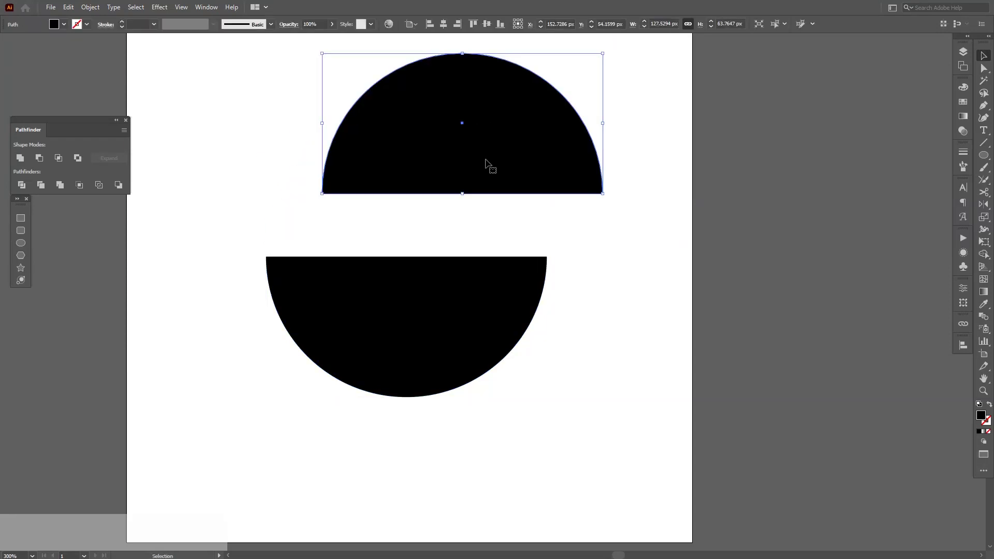
{"action": "left_click_drag", "start_coordinate": [486, 163], "coordinate": [456, 244]}
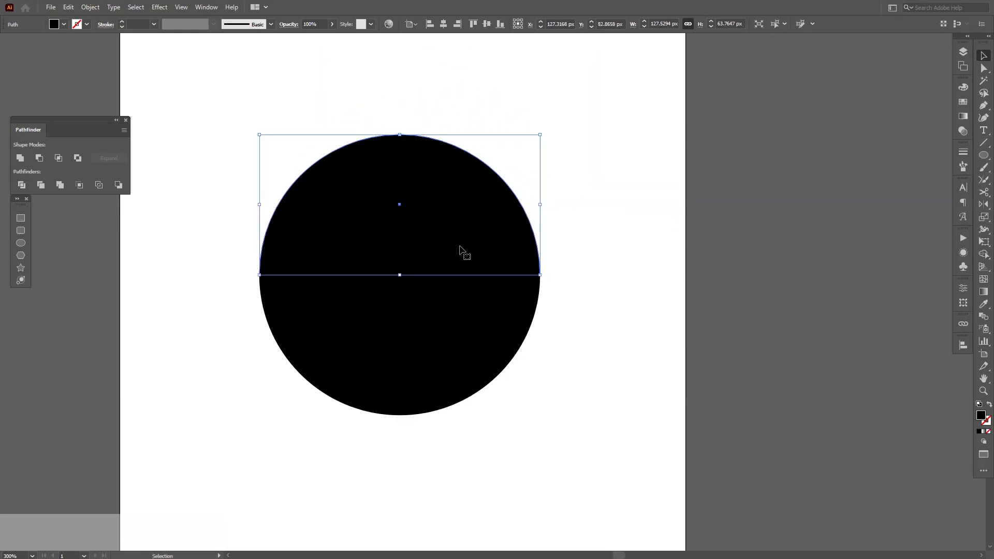
Marquee all anchors of the rejoined shape and cut the path at them again, leaving a crescent.
{"action": "key", "text": "a"}
{"action": "left_click_drag", "start_coordinate": [422, 104], "coordinate": [370, 416]}
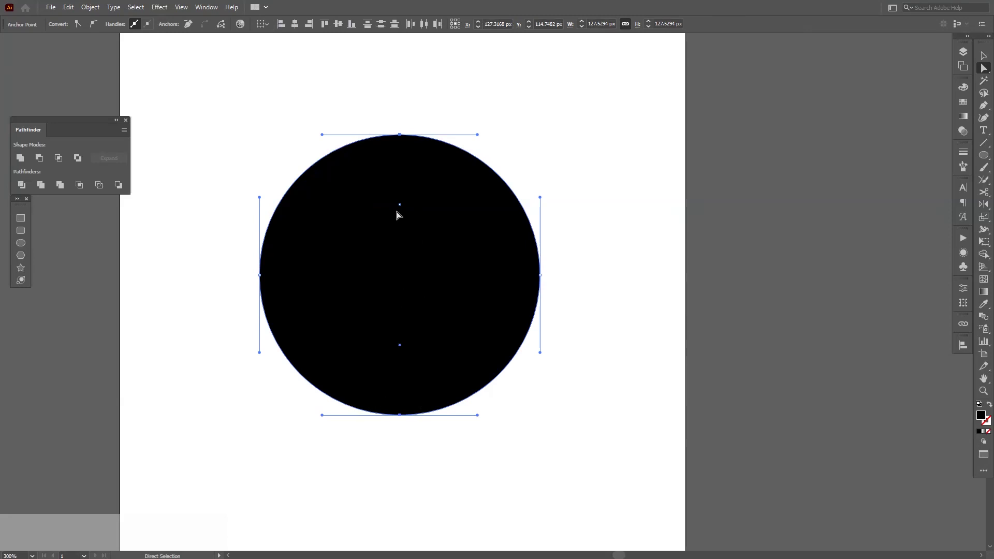
{"action": "left_click", "coordinate": [221, 24]}
{"action": "key", "text": "v"}
{"action": "left_click", "coordinate": [641, 262]}
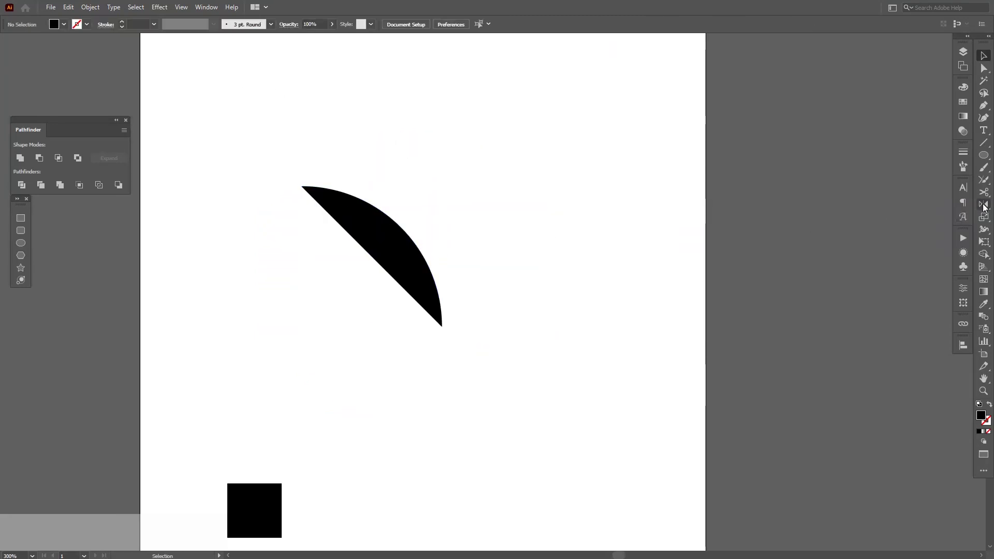
Move the crescent up and to the left on the artboard.
{"action": "left_click_drag", "start_coordinate": [984, 206], "coordinate": [955, 217]}
{"action": "key", "text": "v"}
{"action": "left_click", "coordinate": [357, 222]}
{"action": "left_click_drag", "start_coordinate": [356, 238], "coordinate": [328, 229]}
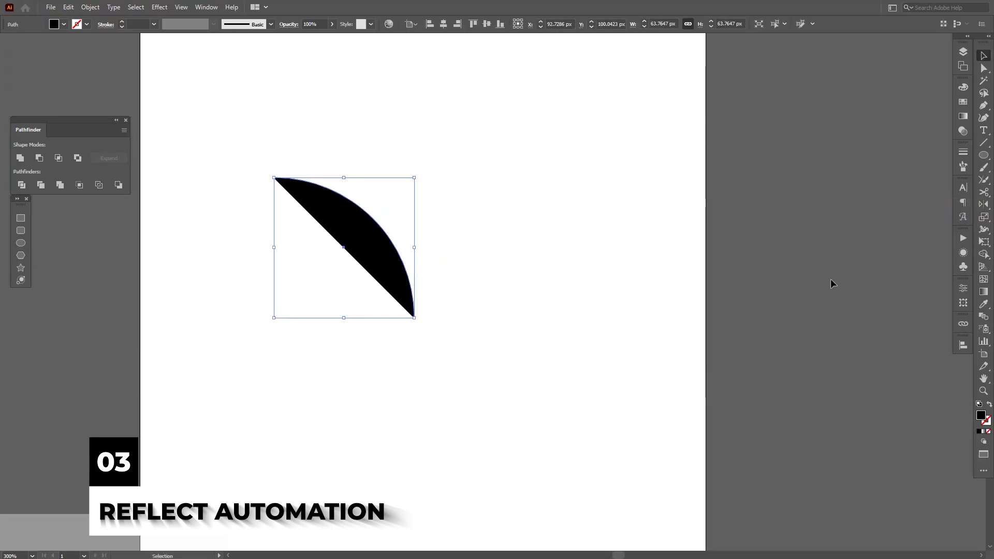
Make a vertical-axis Reflect copy of the crescent pivoted on its bottom tip.
{"action": "left_click", "coordinate": [984, 206]}
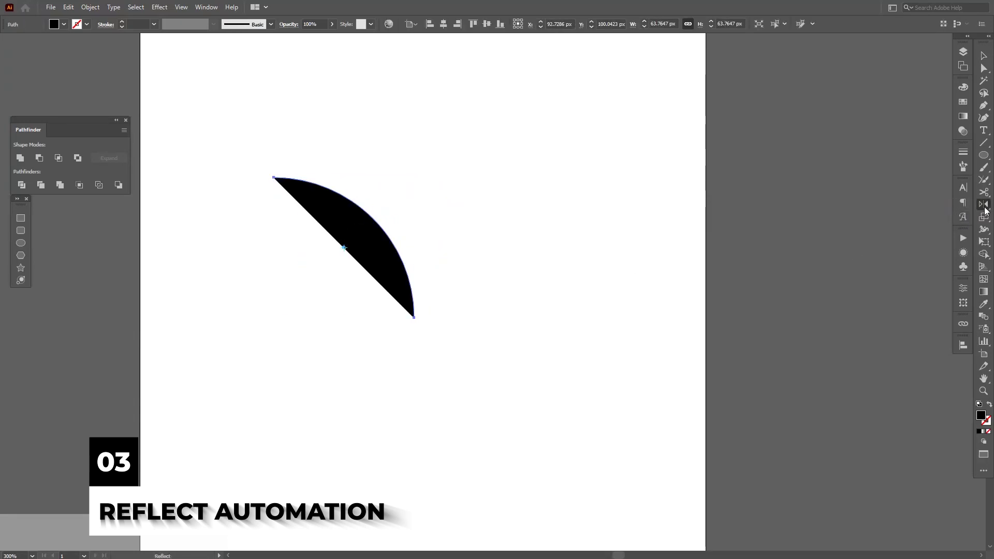
{"action": "left_click", "coordinate": [413, 317], "text": "alt"}
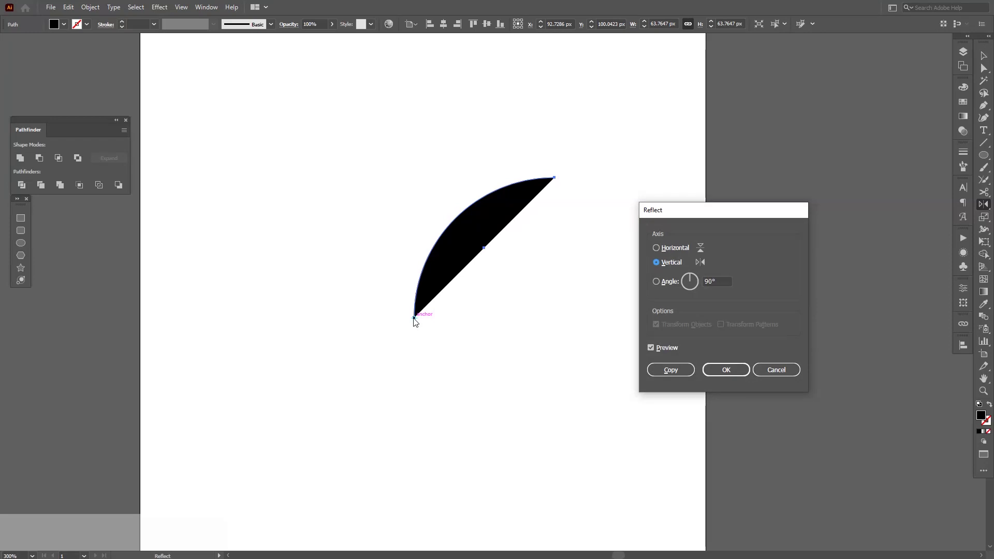
{"action": "left_click", "coordinate": [662, 249]}
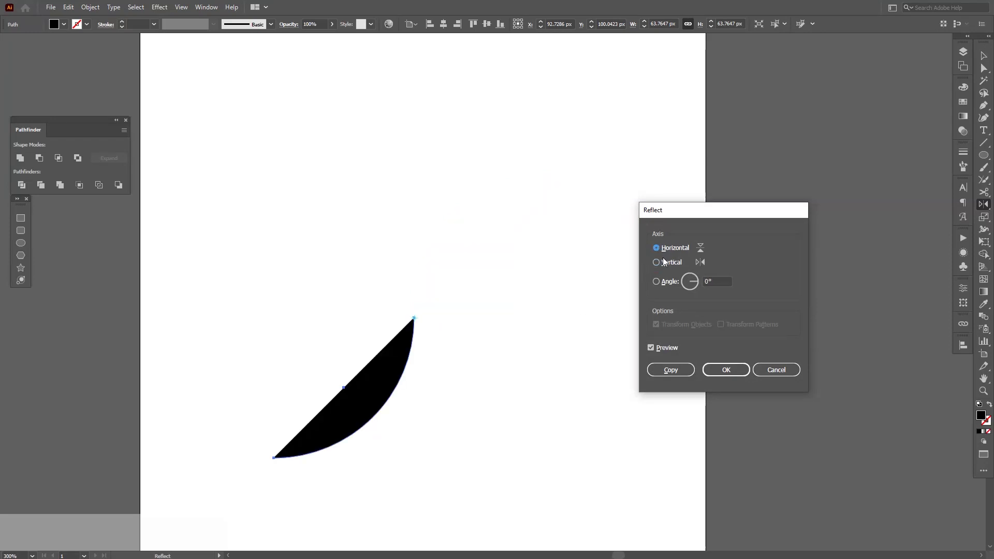
{"action": "left_click", "coordinate": [662, 263]}
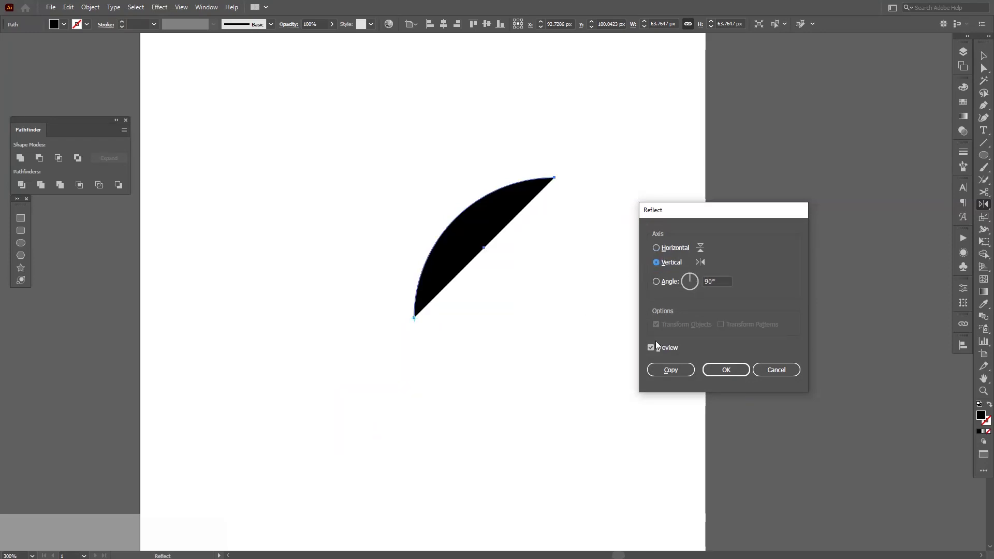
{"action": "left_click", "coordinate": [666, 371]}
{"action": "scroll", "coordinate": [665, 371], "scroll_direction": "down", "scroll_amount": 3}
Drag a copy of the left leaf straight down below the V.
{"action": "key", "text": "v"}
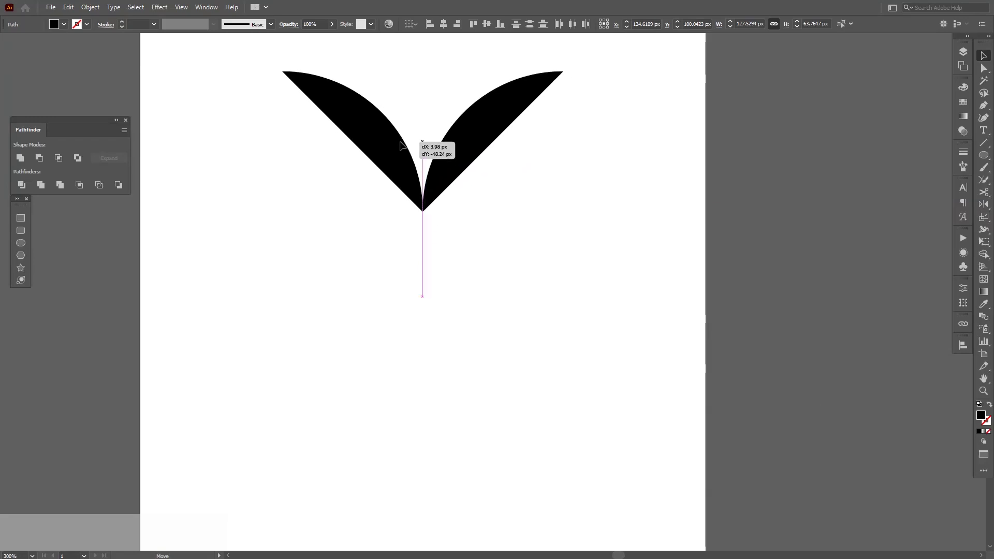
{"action": "key", "text": "ctrl+a"}
{"action": "left_click", "coordinate": [506, 291]}
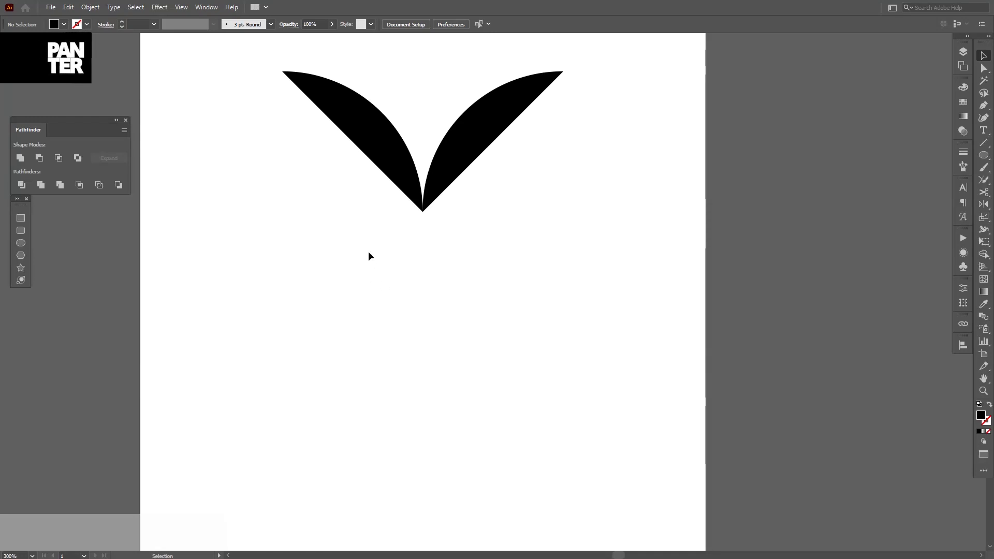
{"action": "left_click", "coordinate": [388, 134]}
{"action": "left_click_drag", "start_coordinate": [389, 134], "coordinate": [384, 329]}
Zoom in on the copied leaf and bring up the Actions panel.
{"action": "key", "text": "space"}
{"action": "left_click_drag", "start_coordinate": [437, 366], "coordinate": [443, 346]}
{"action": "scroll", "coordinate": [443, 346], "scroll_direction": "up", "scroll_amount": 1}
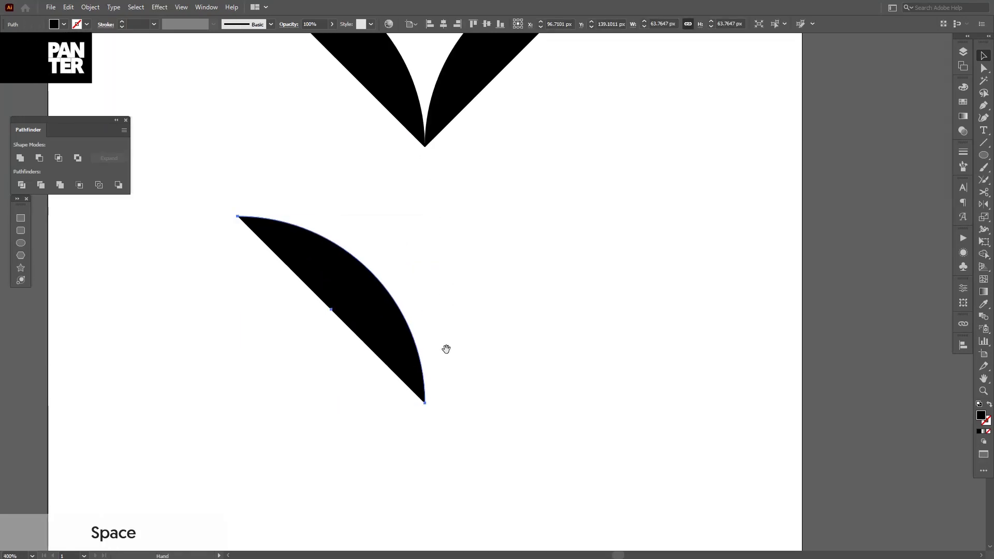
{"action": "left_click", "coordinate": [963, 239]}
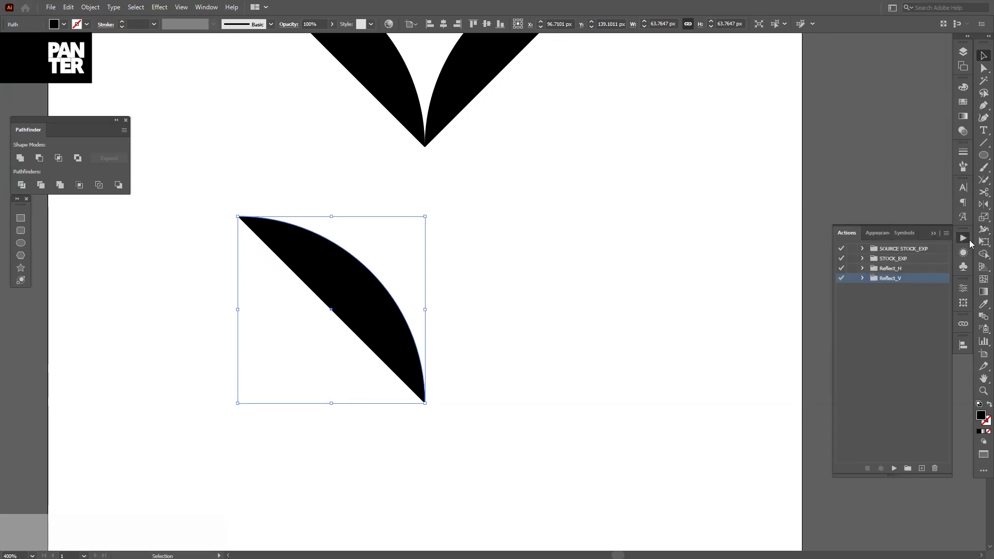
Play Reflect_H on the lower leaf and move the mirrored copy beside it into a V.
{"action": "left_click", "coordinate": [905, 270]}
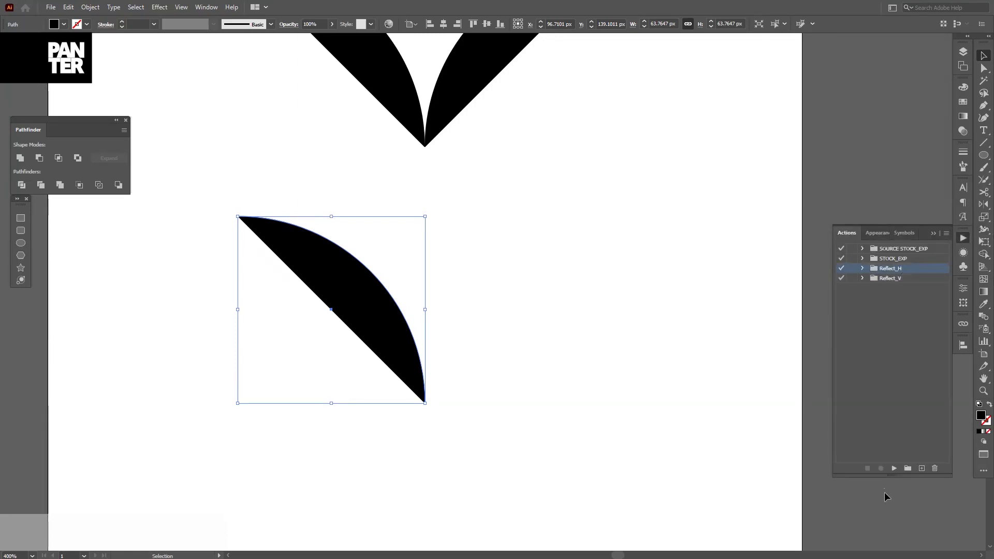
{"action": "left_click", "coordinate": [894, 468]}
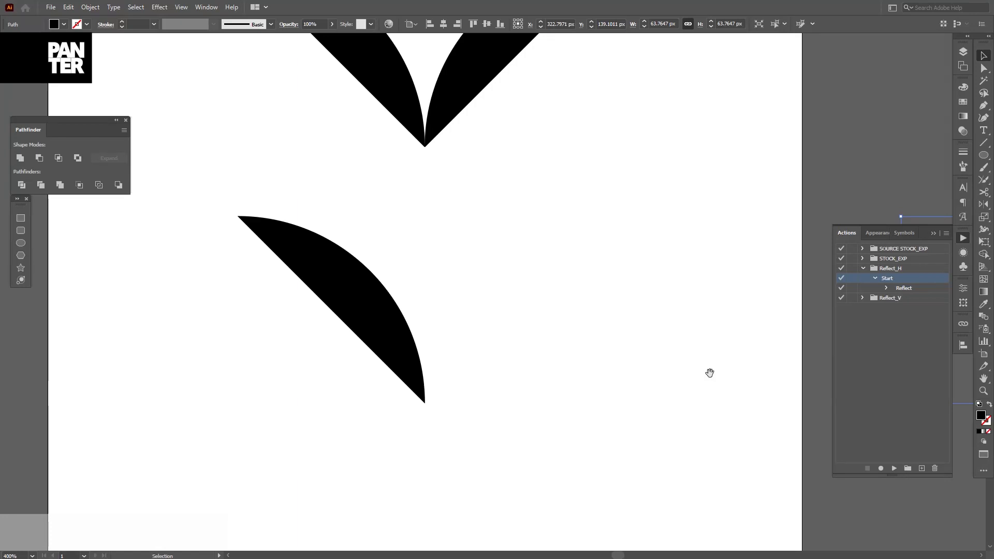
{"action": "left_click_drag", "start_coordinate": [709, 373], "coordinate": [539, 351]}
{"action": "left_click_drag", "start_coordinate": [765, 348], "coordinate": [293, 317]}
{"action": "left_click", "coordinate": [342, 392]}
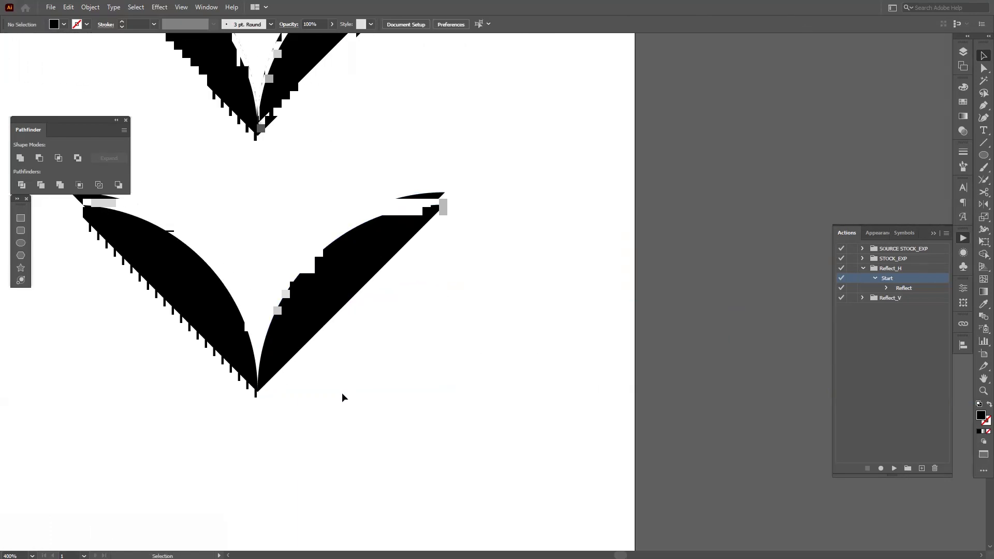
{"action": "scroll", "coordinate": [341, 392], "scroll_direction": "down", "scroll_amount": 2}
{"action": "left_click_drag", "start_coordinate": [346, 383], "coordinate": [473, 419]}
Play Reflect_V on the lower V's right leaf and move the flipped copy straight down.
{"action": "left_click", "coordinate": [477, 356]}
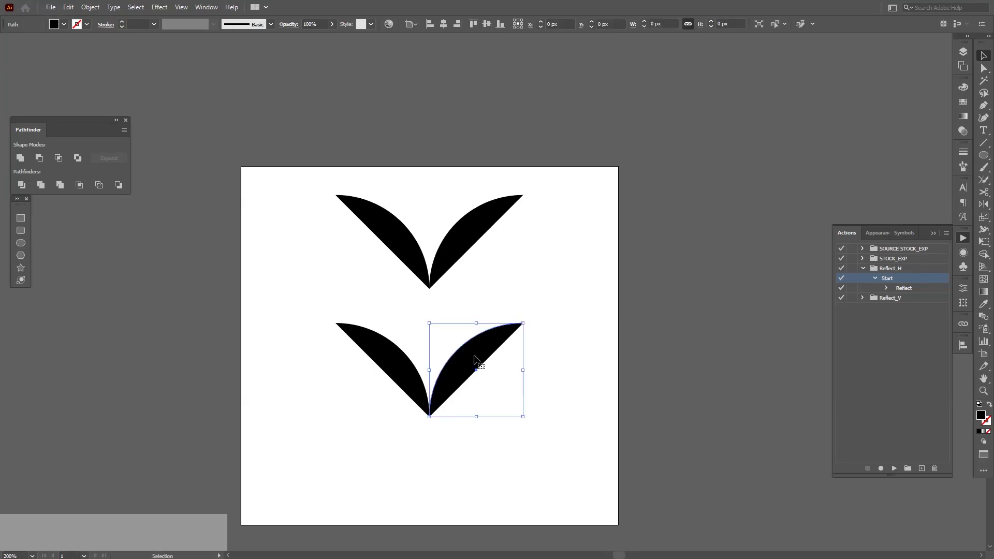
{"action": "left_click", "coordinate": [890, 269]}
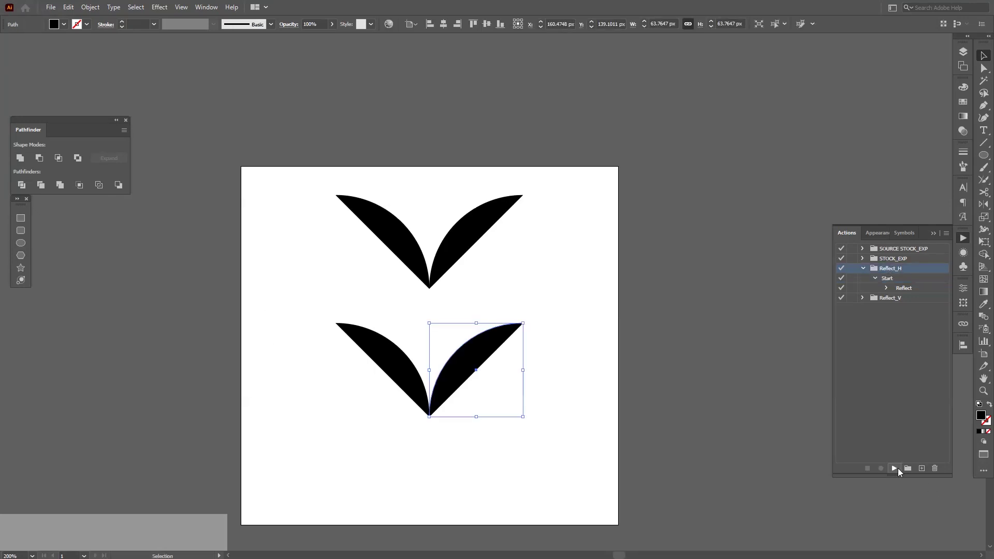
{"action": "left_click", "coordinate": [899, 299]}
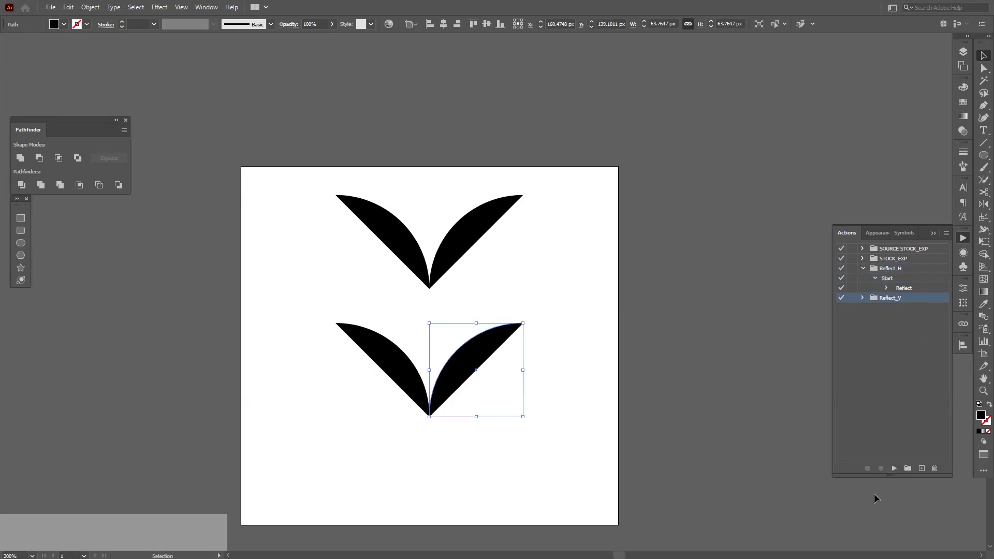
{"action": "left_click", "coordinate": [894, 468]}
{"action": "scroll", "coordinate": [482, 316], "scroll_direction": "up", "scroll_amount": 1}
{"action": "left_click_drag", "start_coordinate": [505, 296], "coordinate": [506, 304]}
Play Reflect_H again and drag the mirrored leaf left to complete the four-leaf diamond.
{"action": "left_click", "coordinate": [896, 271]}
{"action": "left_click", "coordinate": [894, 468]}
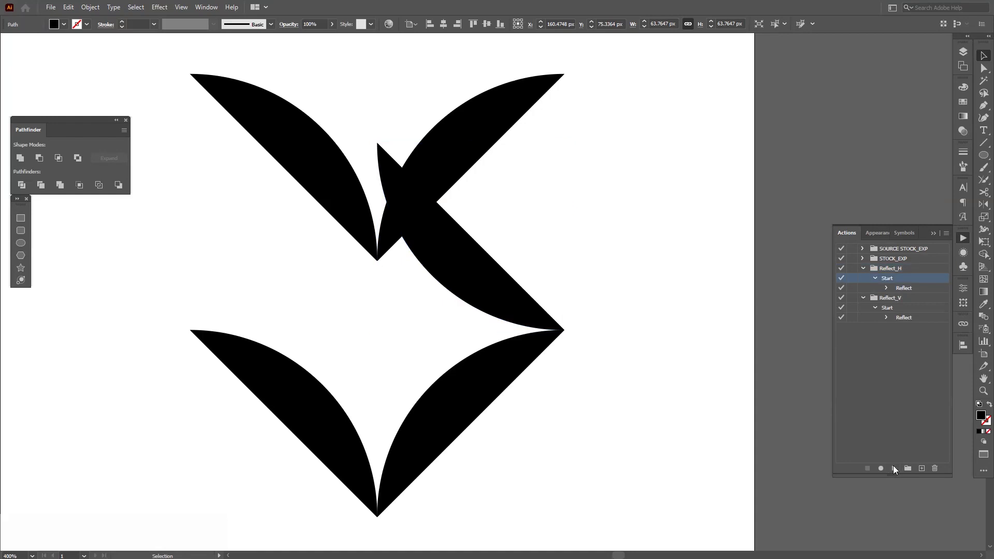
{"action": "scroll", "coordinate": [657, 335], "scroll_direction": "down", "scroll_amount": 1}
{"action": "left_click_drag", "start_coordinate": [657, 335], "coordinate": [516, 295]}
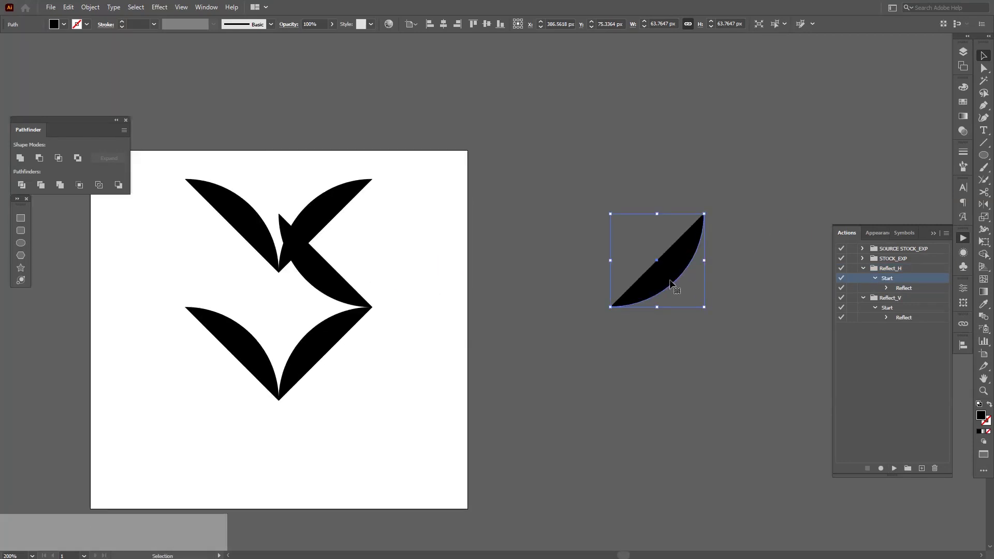
{"action": "left_click_drag", "start_coordinate": [672, 284], "coordinate": [247, 285]}
{"action": "left_click", "coordinate": [417, 299]}
Lift the upper V clear of the diamond, then select the upper leaves.
{"action": "scroll", "coordinate": [417, 300], "scroll_direction": "up", "scroll_amount": 1}
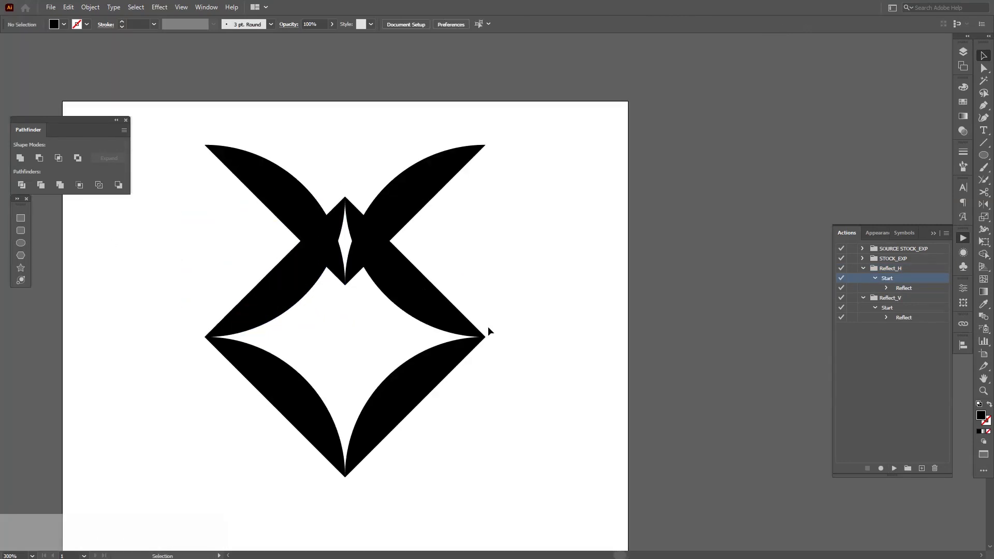
{"action": "scroll", "coordinate": [488, 326], "scroll_direction": "down", "scroll_amount": 1}
{"action": "scroll", "coordinate": [343, 284], "scroll_direction": "up", "scroll_amount": 1}
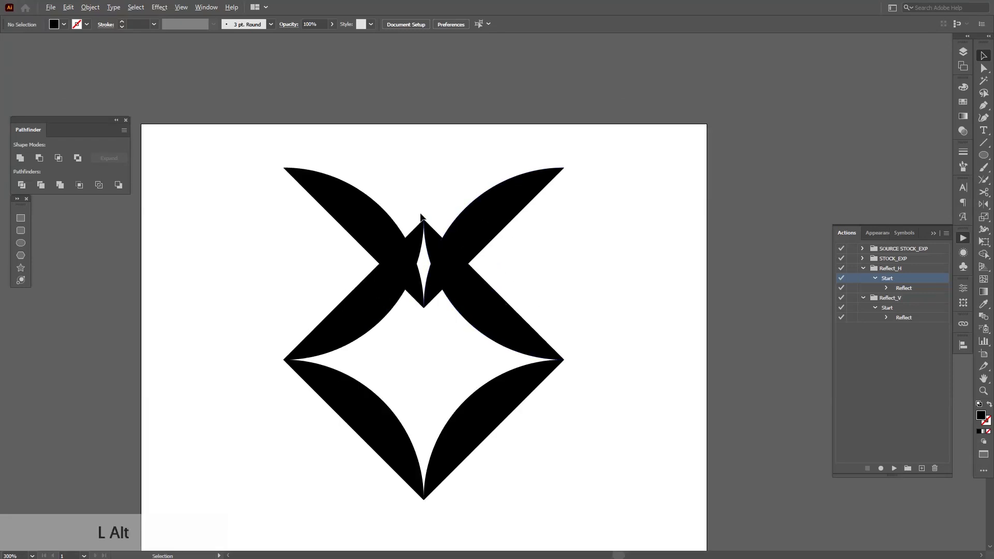
{"action": "scroll", "coordinate": [417, 213], "scroll_direction": "down", "scroll_amount": 1}
{"action": "left_click_drag", "start_coordinate": [337, 128], "coordinate": [492, 148]}
{"action": "left_click", "coordinate": [495, 203]}
{"action": "scroll", "coordinate": [470, 239], "scroll_direction": "up", "scroll_amount": 1}
{"action": "left_click_drag", "start_coordinate": [522, 254], "coordinate": [538, 203]}
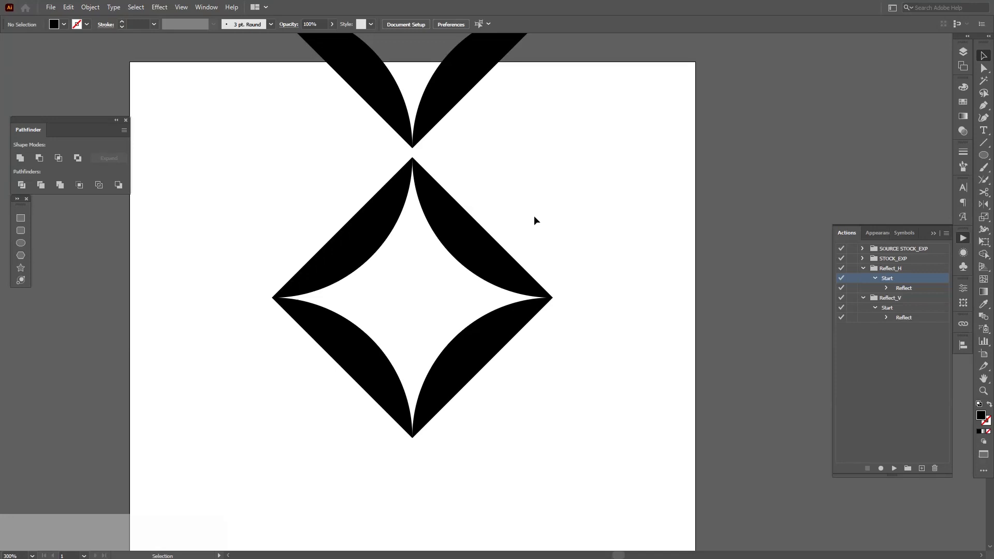
{"action": "left_click_drag", "start_coordinate": [528, 186], "coordinate": [527, 204]}
{"action": "left_click_drag", "start_coordinate": [647, 100], "coordinate": [234, 202]}
Delete the extra leaves, keeping one crescent, and collapse the Reflect_H and Reflect_V sets.
{"action": "key", "text": "Delete"}
{"action": "left_click_drag", "start_coordinate": [523, 265], "coordinate": [491, 387]}
{"action": "key", "text": "Delete"}
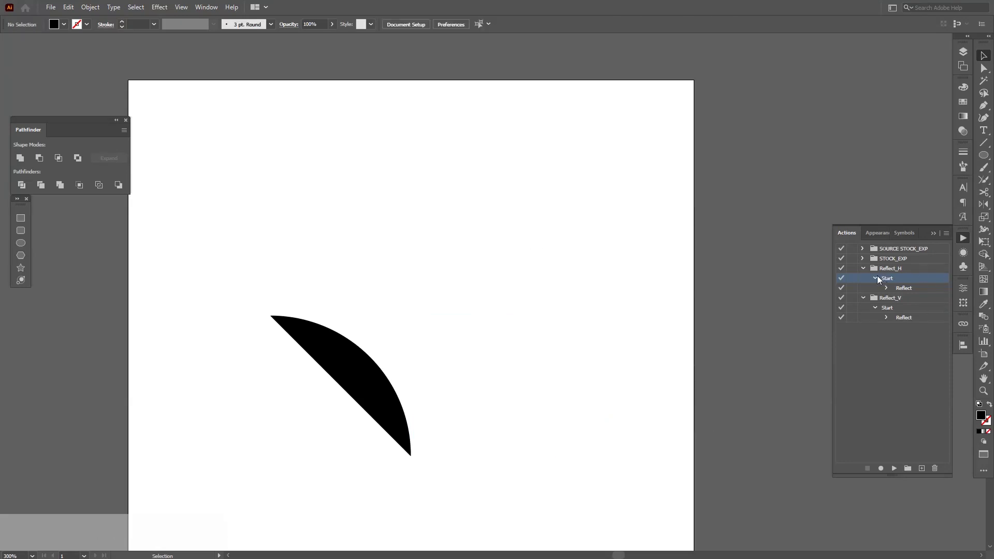
{"action": "left_click", "coordinate": [862, 268]}
{"action": "left_click", "coordinate": [863, 278]}
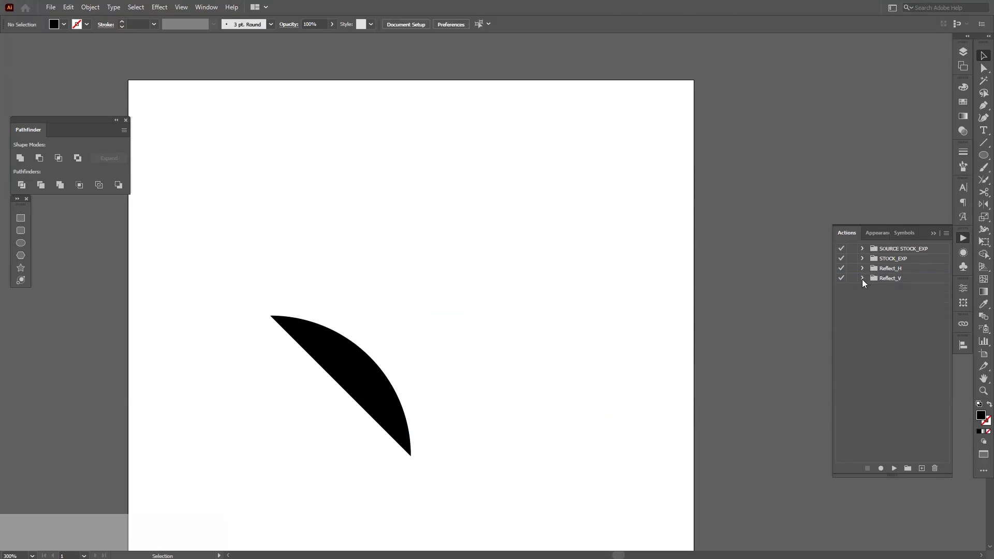
Create Set 3 with Action 3 and record moving the crescent up and left.
{"action": "left_click", "coordinate": [907, 469]}
{"action": "key", "text": "Return"}
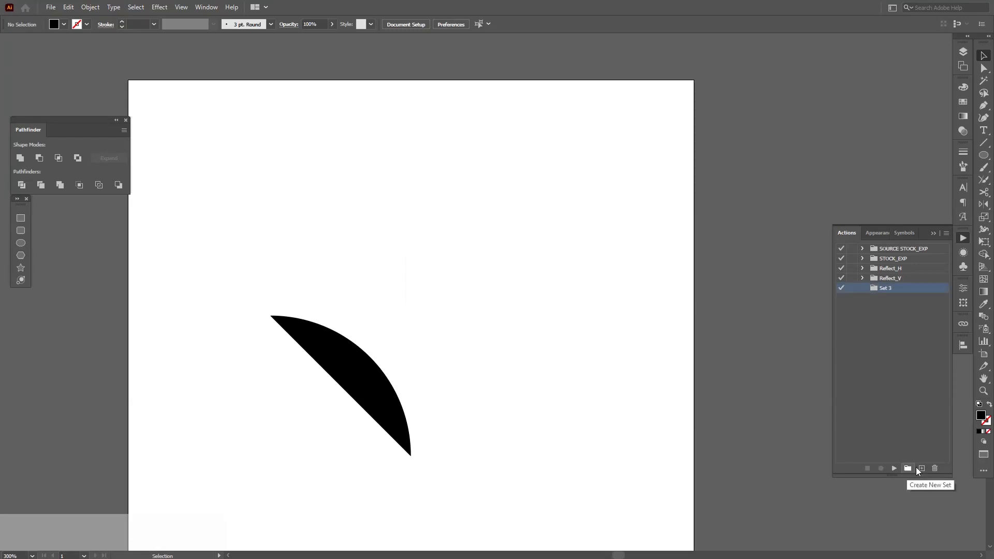
{"action": "left_click", "coordinate": [921, 468]}
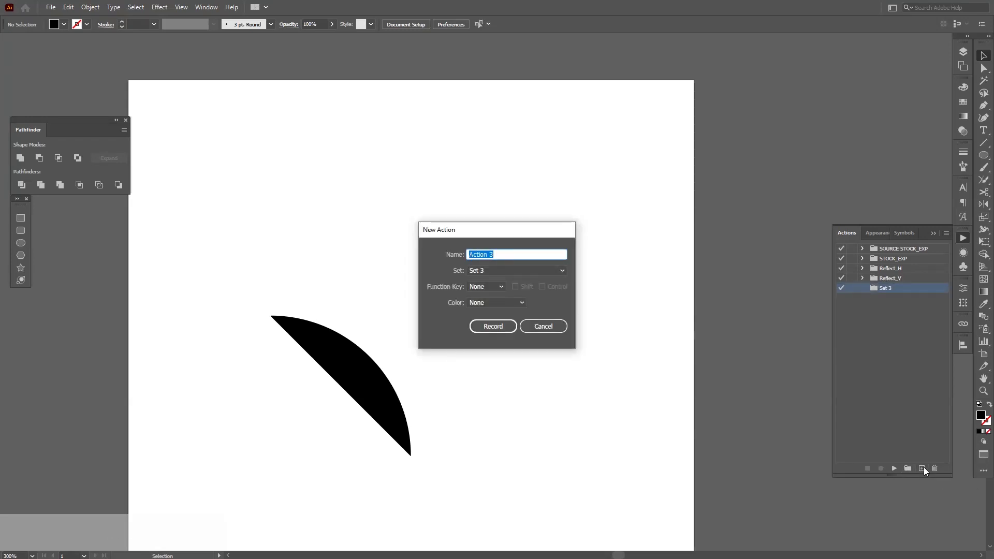
{"action": "key", "text": "Return"}
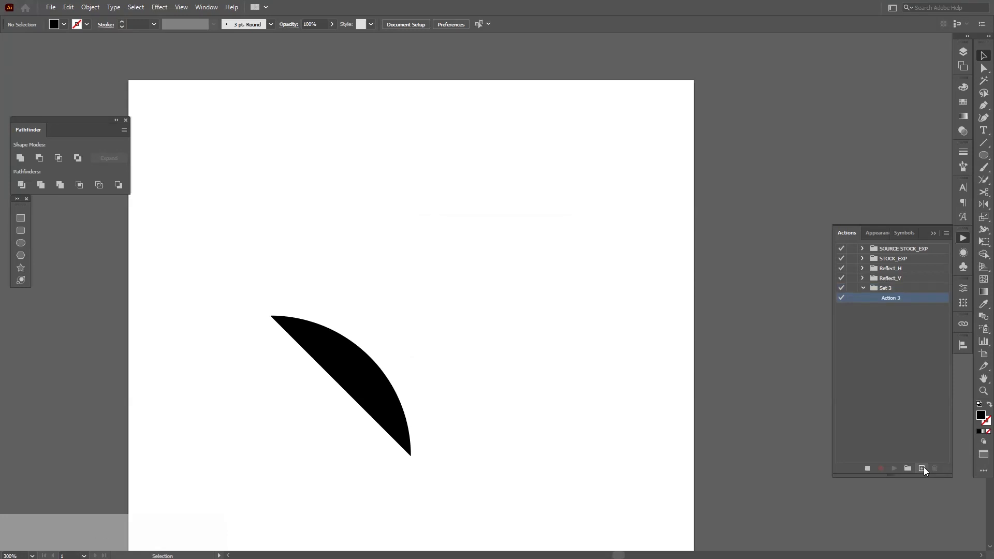
{"action": "left_click", "coordinate": [372, 413]}
{"action": "left_click_drag", "start_coordinate": [372, 413], "coordinate": [365, 298]}
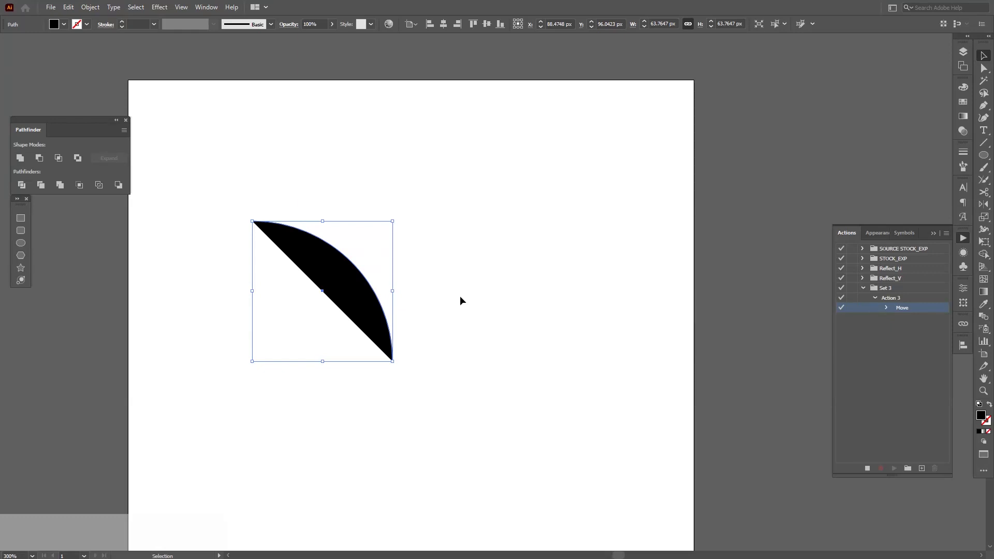
Record a vertical Reflect copy pivoted at the crescent's lower tip, then delete the copy.
{"action": "left_click", "coordinate": [985, 208]}
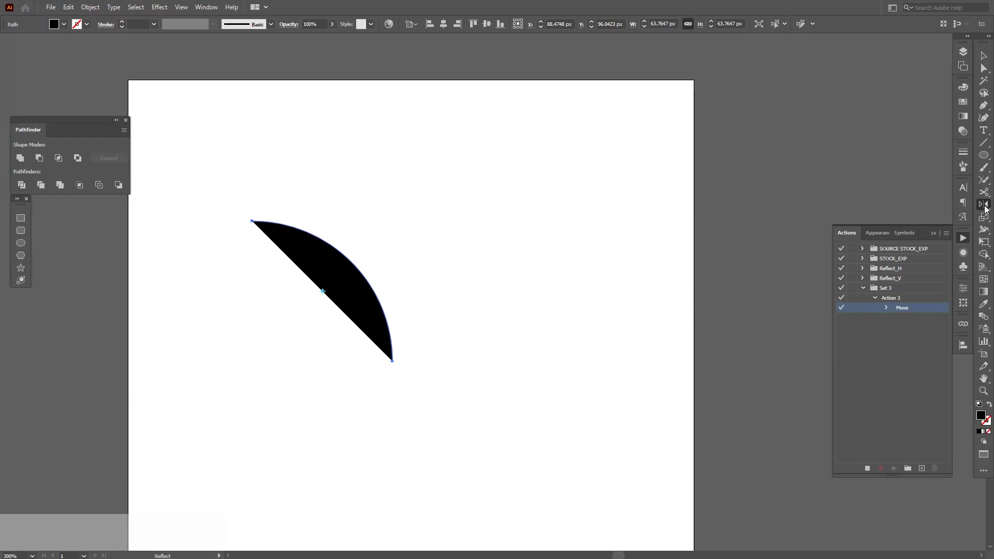
{"action": "left_click", "coordinate": [391, 360], "text": "alt"}
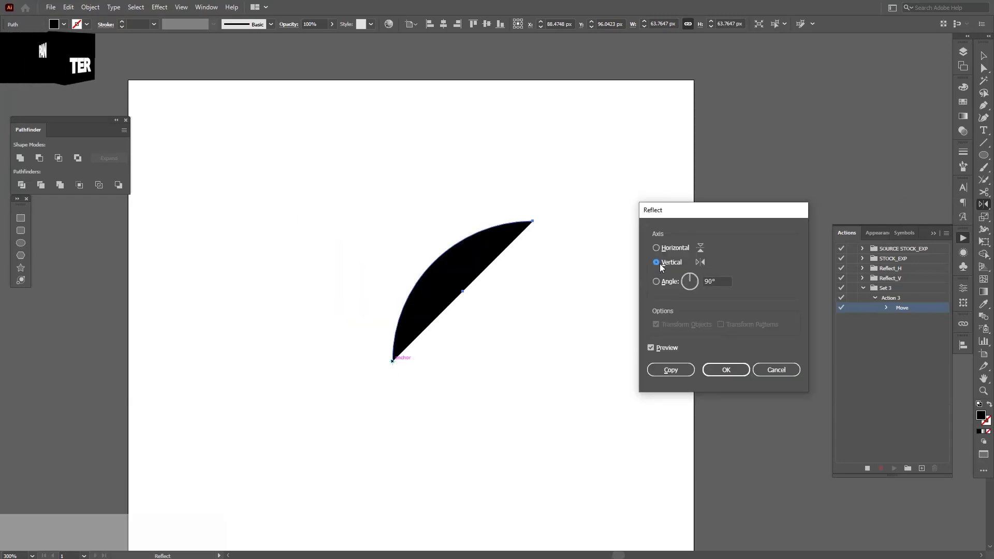
{"action": "left_click", "coordinate": [668, 370]}
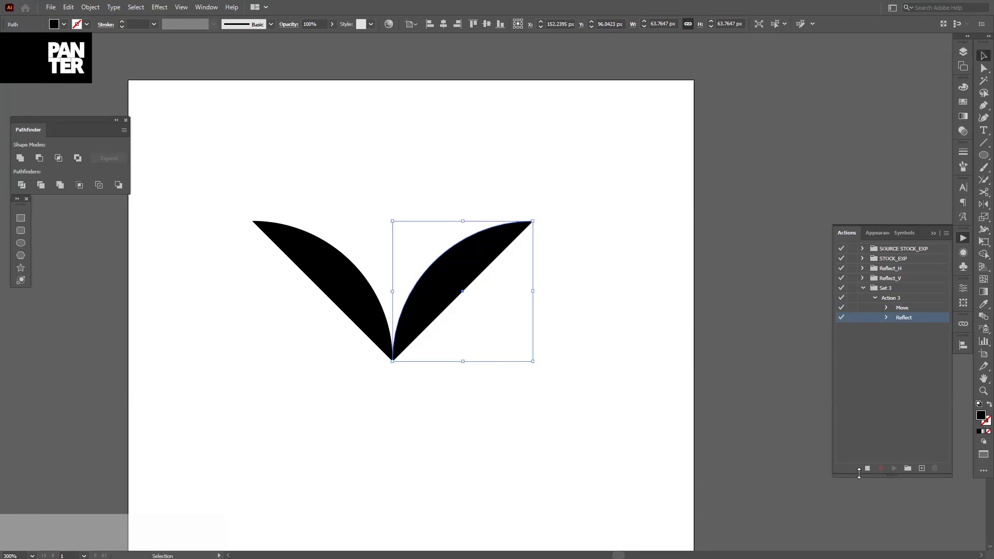
{"action": "left_click", "coordinate": [550, 386]}
{"action": "left_click", "coordinate": [440, 254]}
{"action": "key", "text": "Delete"}
Play Action 3 on the original crescent to produce the mirrored V-shaped pair.
{"action": "left_click", "coordinate": [357, 316]}
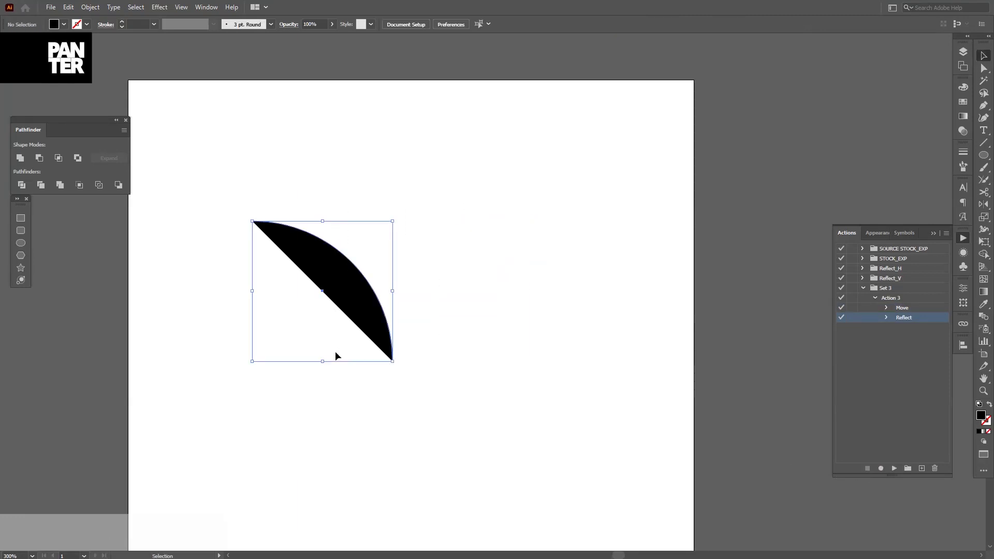
{"action": "left_click", "coordinate": [896, 288]}
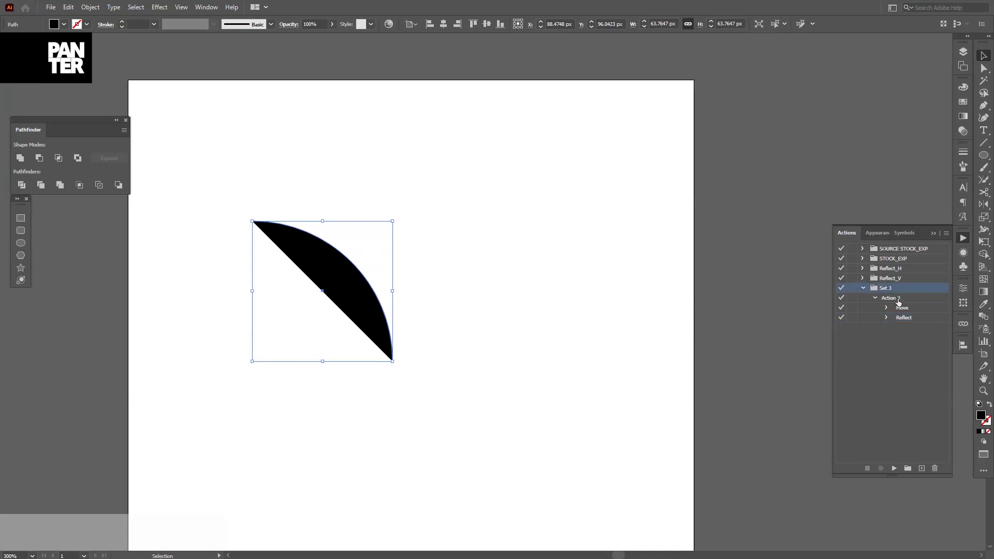
{"action": "left_click", "coordinate": [894, 468]}
{"action": "key", "text": "ctrl+a"}
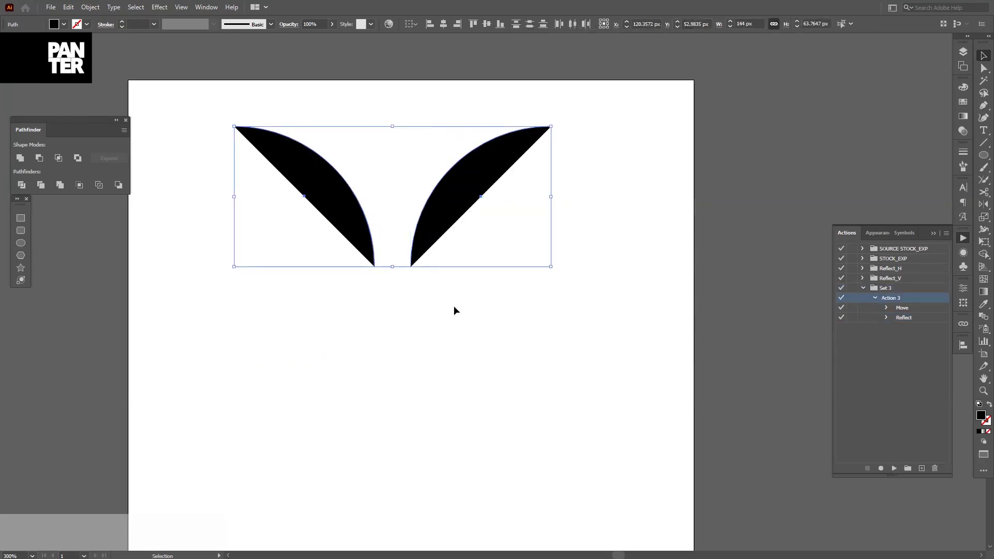
{"action": "left_click", "coordinate": [529, 297]}
{"action": "key", "text": "ctrl+a"}
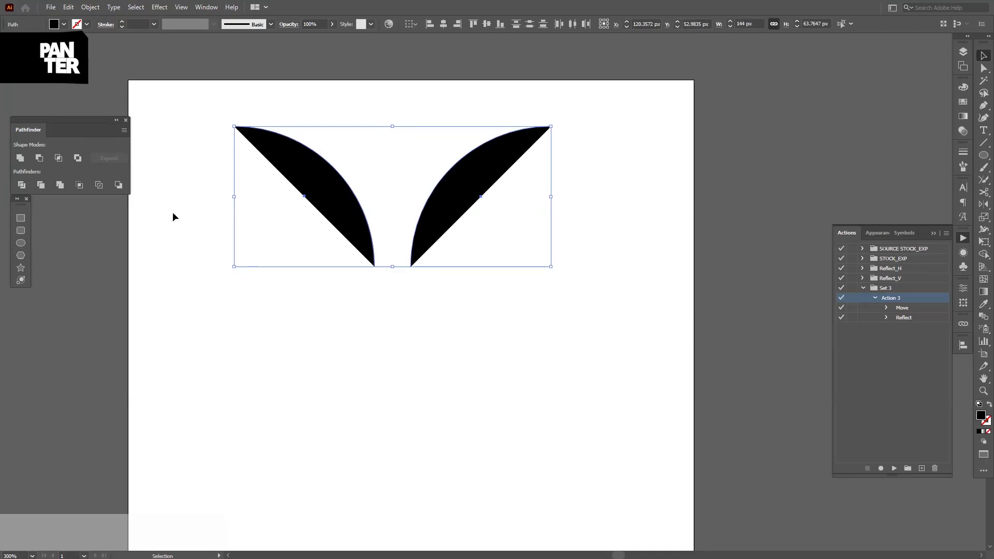
{"action": "left_click", "coordinate": [551, 380]}
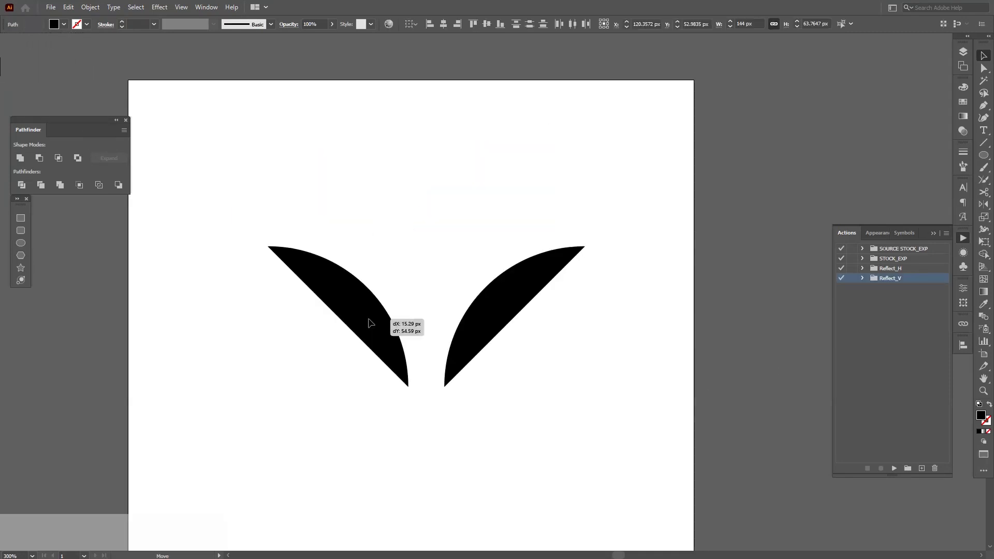
{"action": "left_click_drag", "start_coordinate": [366, 324], "coordinate": [442, 271]}
{"action": "left_click", "coordinate": [442, 271], "text": "ctrl"}
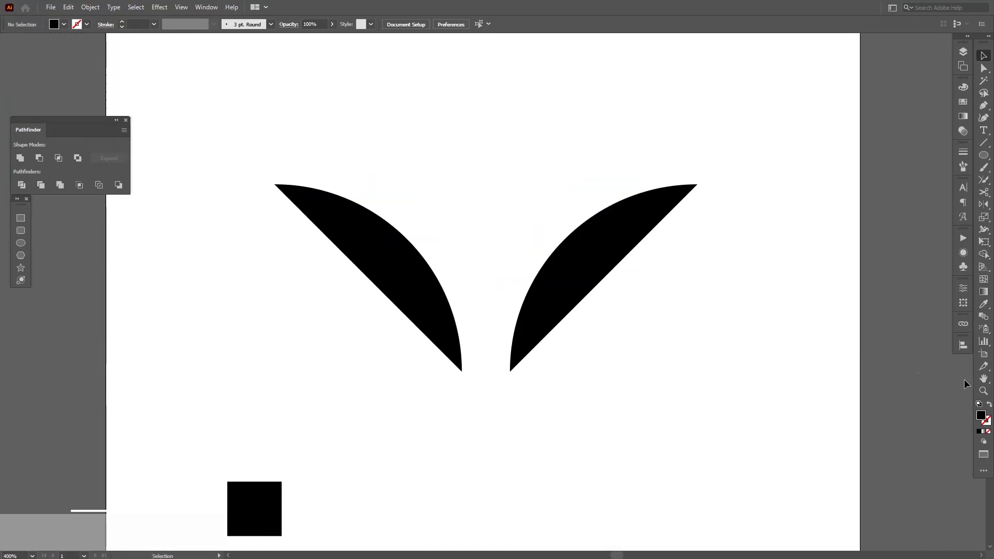
{"action": "left_click", "coordinate": [981, 392]}
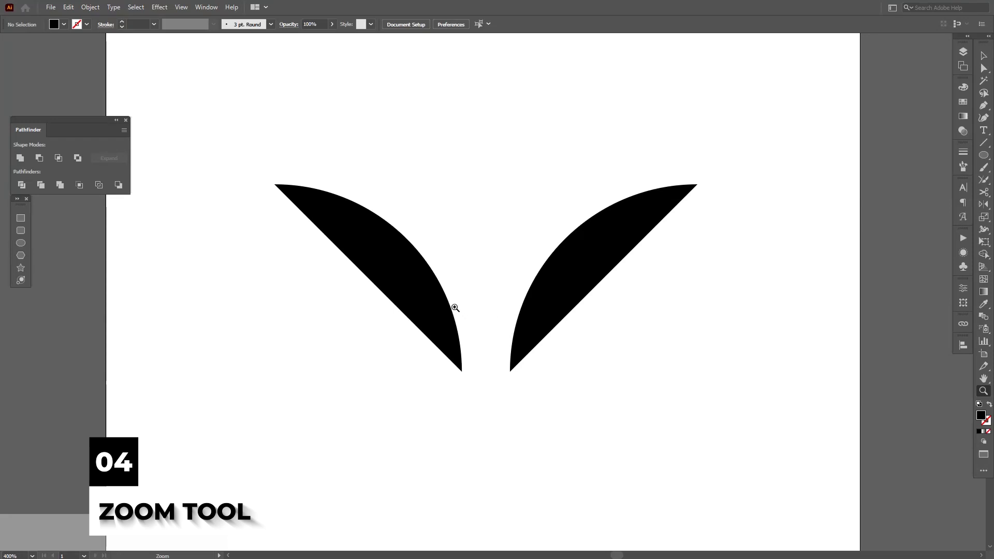
{"action": "left_click", "coordinate": [470, 289], "text": "alt"}
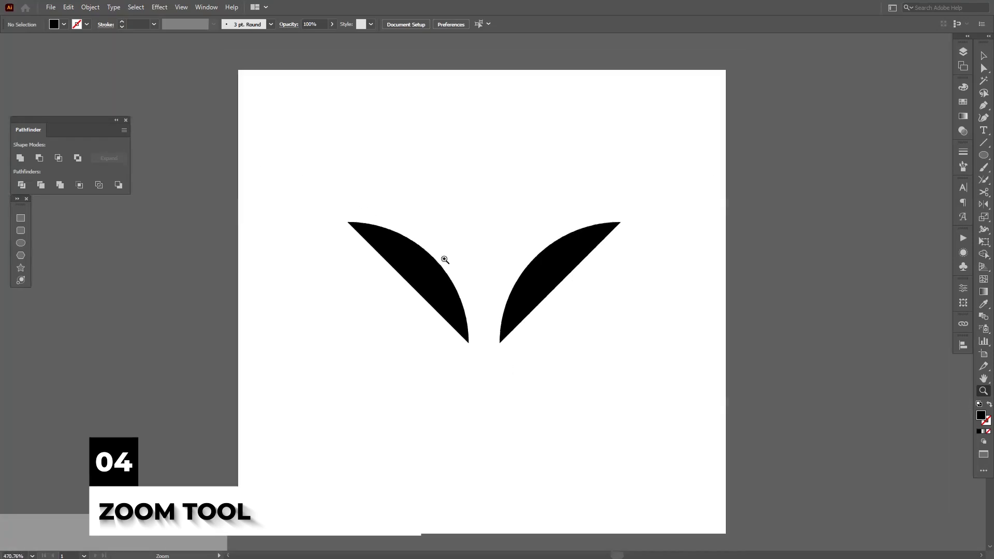
{"action": "left_click_drag", "start_coordinate": [444, 259], "coordinate": [477, 259]}
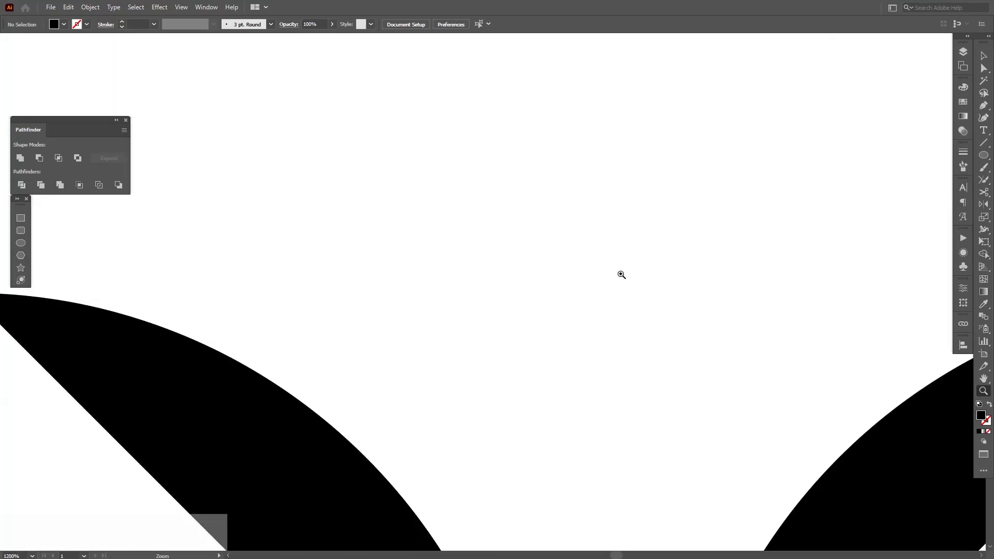
{"action": "left_click_drag", "start_coordinate": [622, 278], "coordinate": [505, 290]}
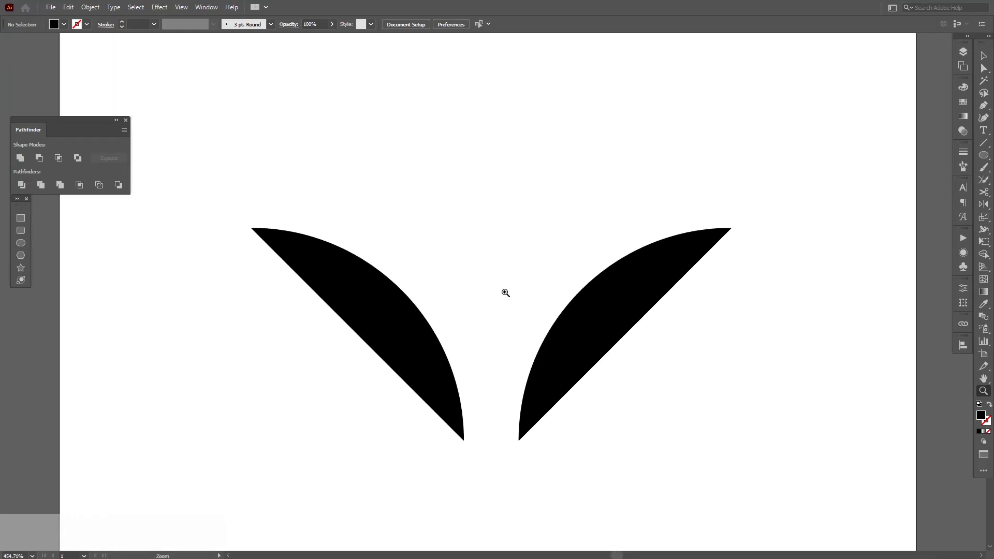
{"action": "left_click", "coordinate": [506, 292]}
{"action": "left_click", "coordinate": [505, 292]}
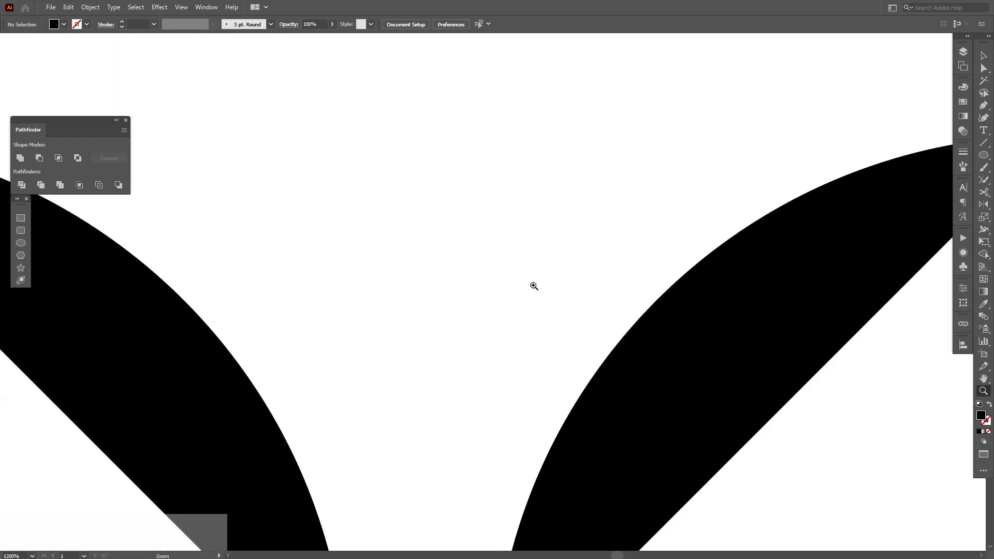
{"action": "left_click_drag", "start_coordinate": [724, 271], "coordinate": [508, 273]}
{"action": "key", "text": "space"}
{"action": "left_click_drag", "start_coordinate": [683, 274], "coordinate": [452, 280]}
{"action": "key", "text": "space"}
{"action": "key", "text": "v"}
{"action": "key", "text": "space"}
{"action": "left_click_drag", "start_coordinate": [630, 295], "coordinate": [558, 303]}
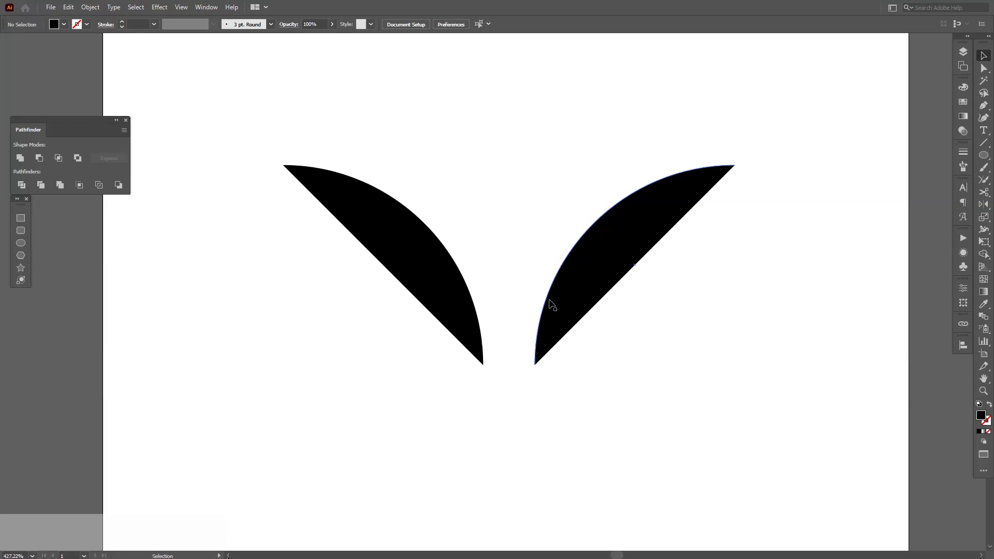
{"action": "scroll", "coordinate": [528, 298], "scroll_direction": "up", "scroll_amount": 3}
{"action": "scroll", "coordinate": [527, 297], "scroll_direction": "down", "scroll_amount": 6}
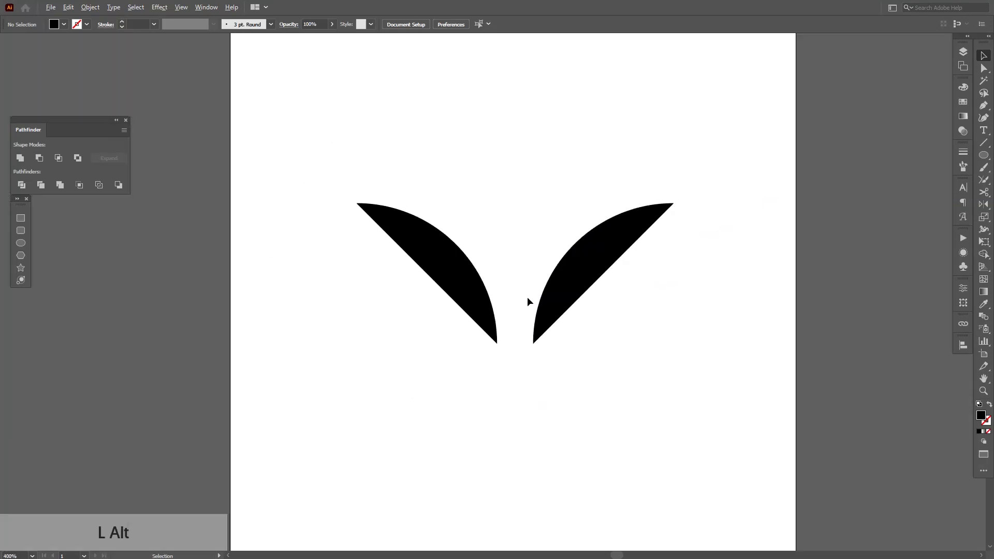
{"action": "key", "text": "space"}
{"action": "scroll", "coordinate": [527, 298], "scroll_direction": "up", "scroll_amount": 3}
{"action": "scroll", "coordinate": [523, 295], "scroll_direction": "down", "scroll_amount": 2}
{"action": "key", "text": "space"}
{"action": "left_click_drag", "start_coordinate": [523, 295], "coordinate": [505, 305]}
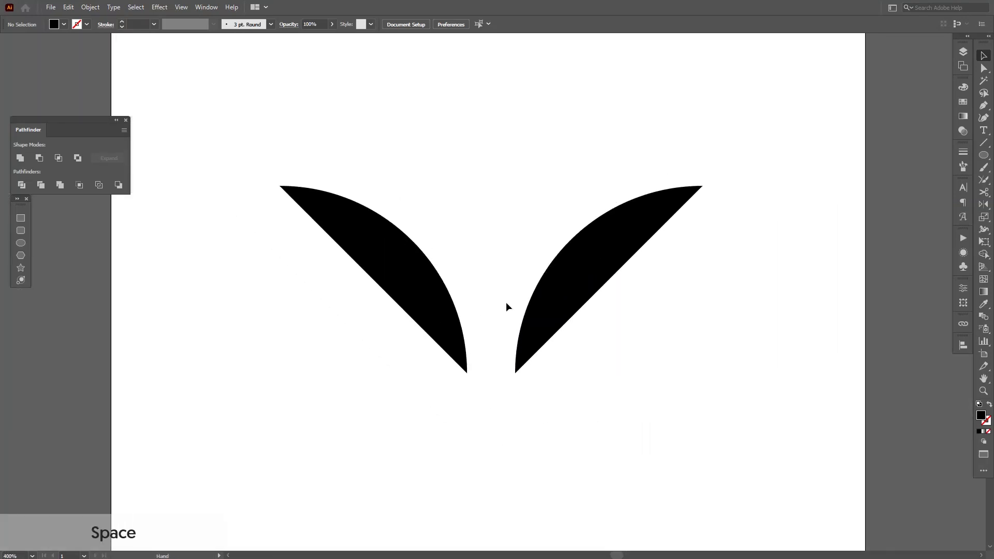
{"action": "scroll", "coordinate": [536, 292], "scroll_direction": "up", "scroll_amount": 2}
{"action": "scroll", "coordinate": [535, 291], "scroll_direction": "down", "scroll_amount": 3}
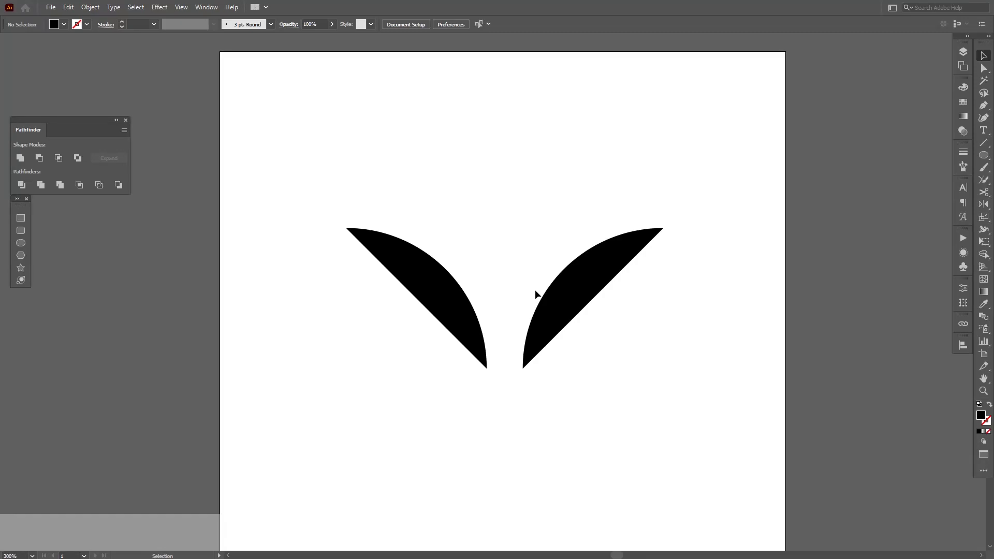
{"action": "scroll", "coordinate": [535, 294], "scroll_direction": "up", "scroll_amount": 2}
{"action": "scroll", "coordinate": [535, 290], "scroll_direction": "down", "scroll_amount": 4}
{"action": "scroll", "coordinate": [535, 291], "scroll_direction": "up", "scroll_amount": 3}
{"action": "key", "text": "z"}
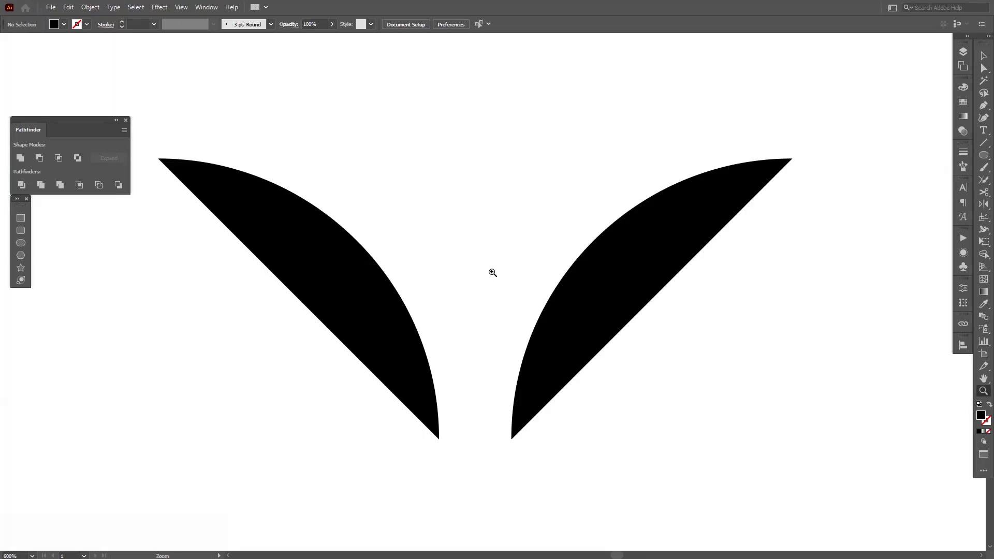
{"action": "left_click_drag", "start_coordinate": [492, 273], "coordinate": [468, 281]}
{"action": "key", "text": "v"}
{"action": "scroll", "coordinate": [496, 306], "scroll_direction": "up", "scroll_amount": 2}
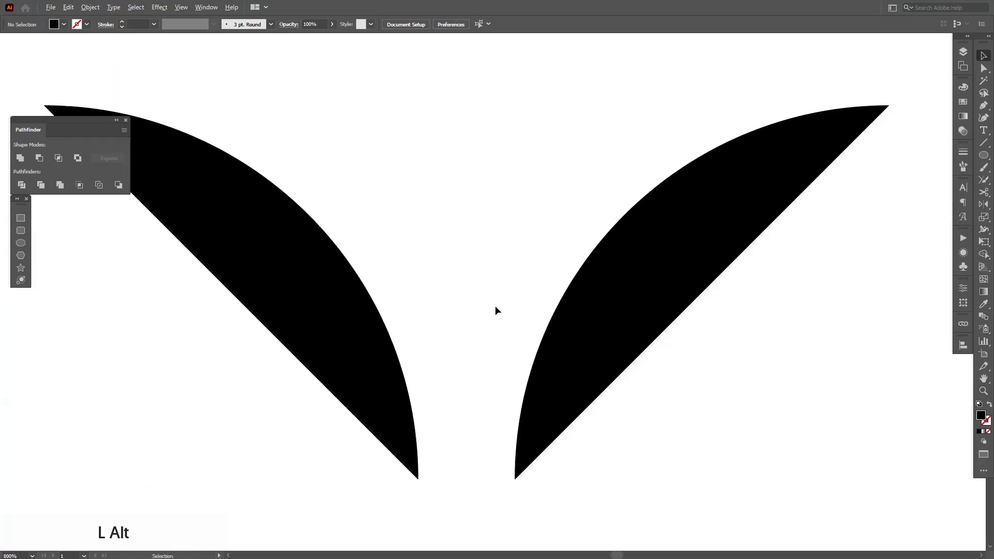
{"action": "scroll", "coordinate": [495, 306], "scroll_direction": "up", "scroll_amount": 3}
{"action": "scroll", "coordinate": [495, 305], "scroll_direction": "down", "scroll_amount": 4}
{"action": "scroll", "coordinate": [494, 306], "scroll_direction": "up", "scroll_amount": 4}
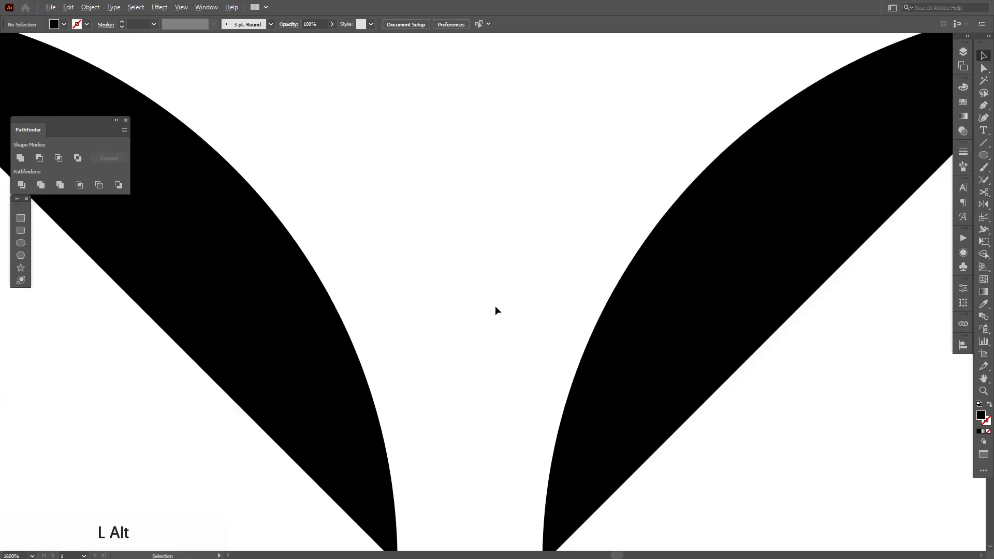
{"action": "scroll", "coordinate": [495, 310], "scroll_direction": "down", "scroll_amount": 3}
{"action": "key", "text": "space"}
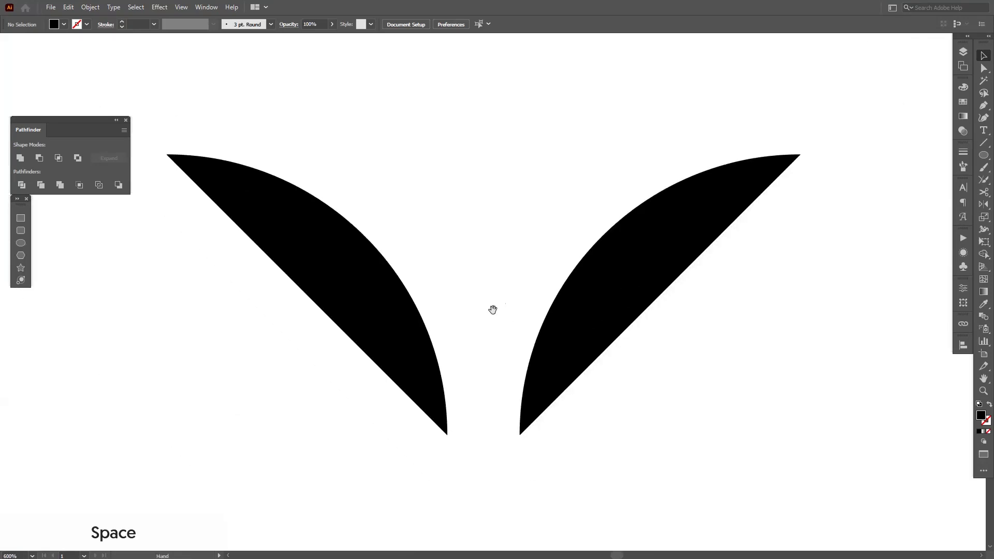
{"action": "left_click_drag", "start_coordinate": [492, 308], "coordinate": [455, 327]}
{"action": "scroll", "coordinate": [458, 329], "scroll_direction": "down", "scroll_amount": 1}
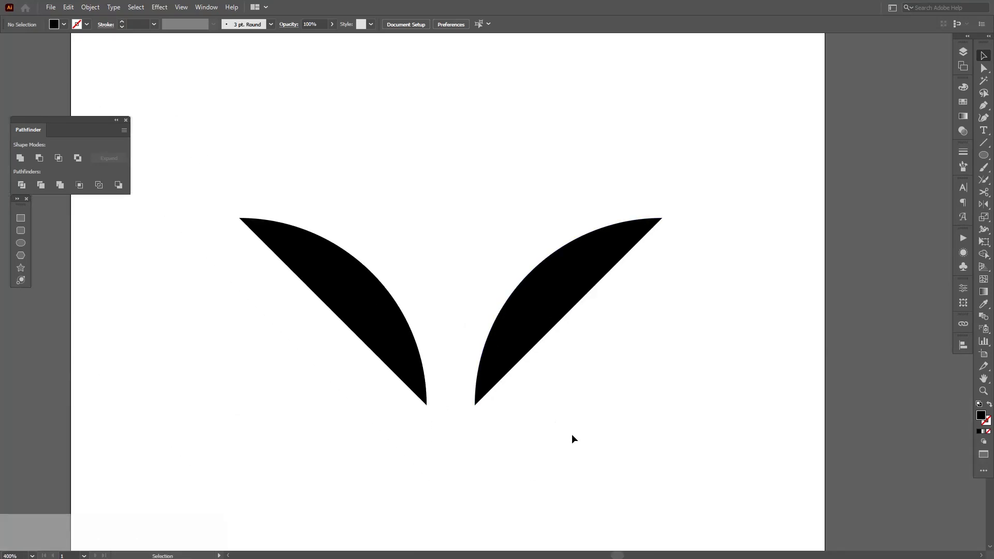